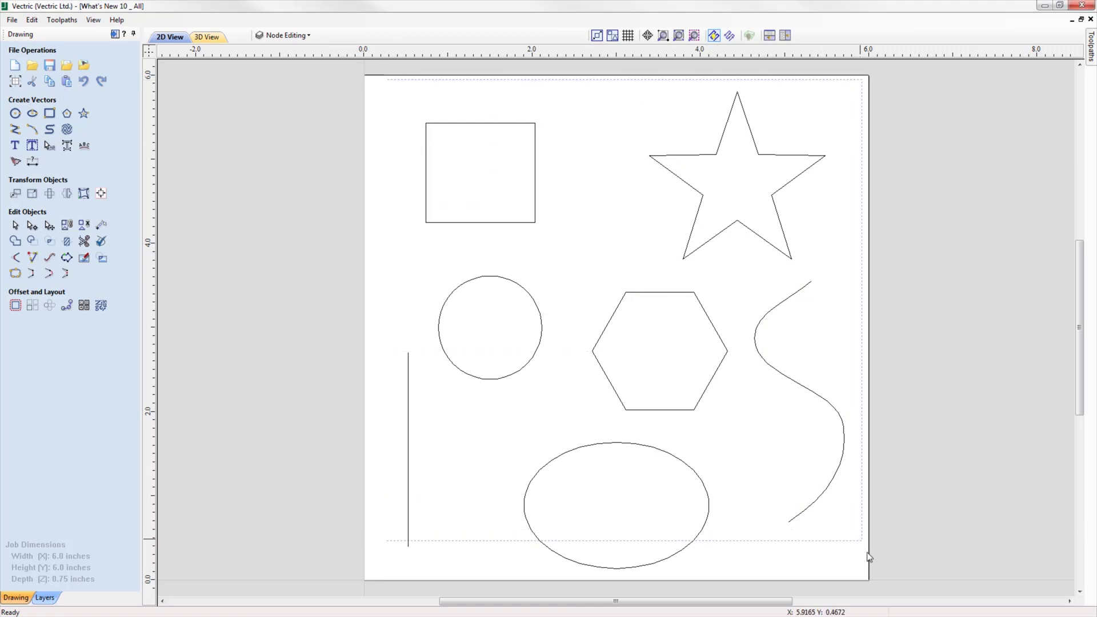
# Select all vectors in node editing, bulge the circle's upper-right arc and reshape the S-curve's middle span
pyautogui.moveTo(869, 578); pyautogui.dragTo(868, 579)
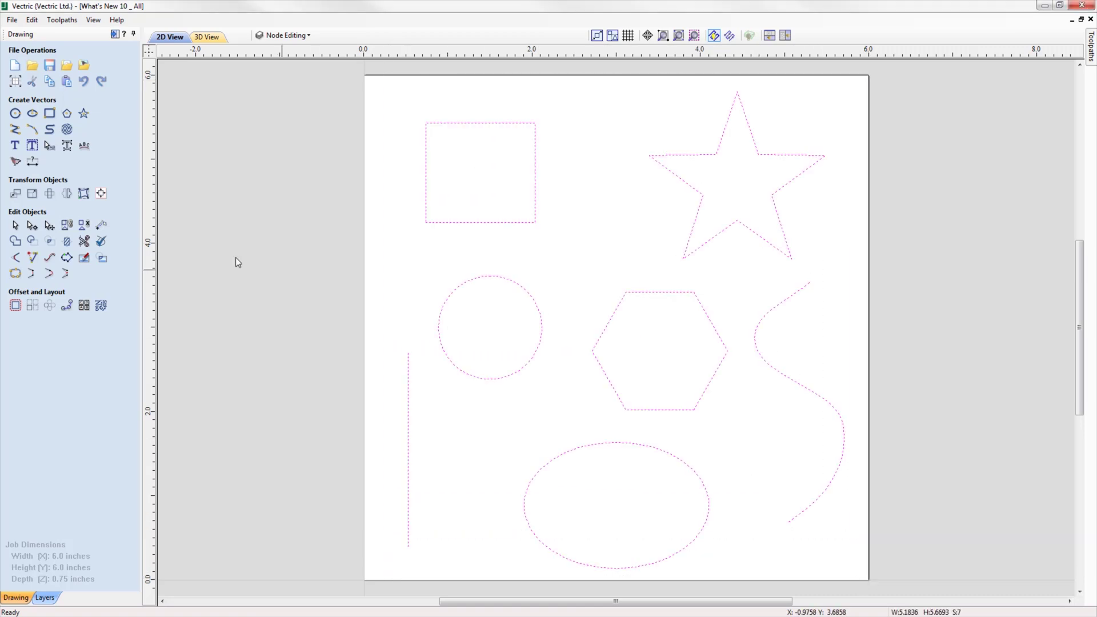
pyautogui.click(32, 226)
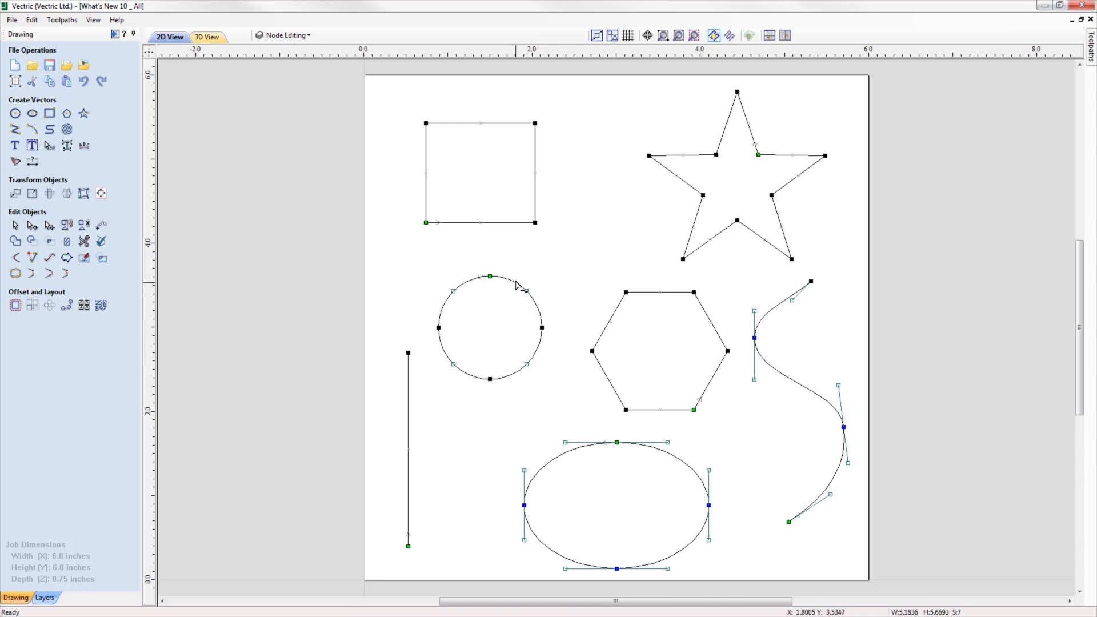
pyautogui.moveTo(516, 288); pyautogui.dragTo(537, 275)
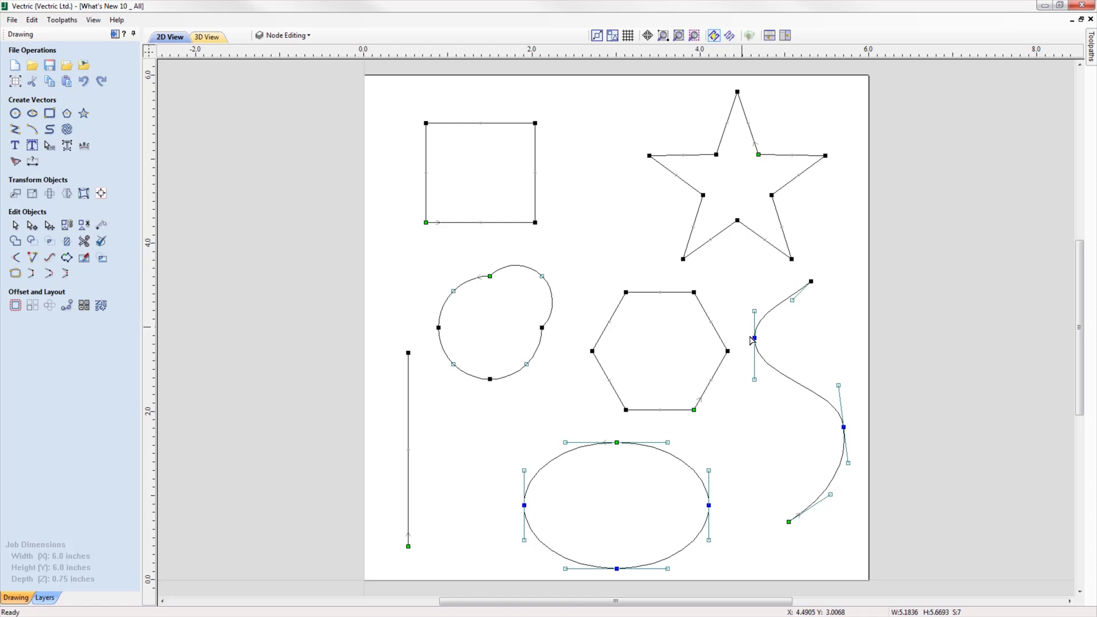
pyautogui.moveTo(810, 397); pyautogui.dragTo(781, 374)
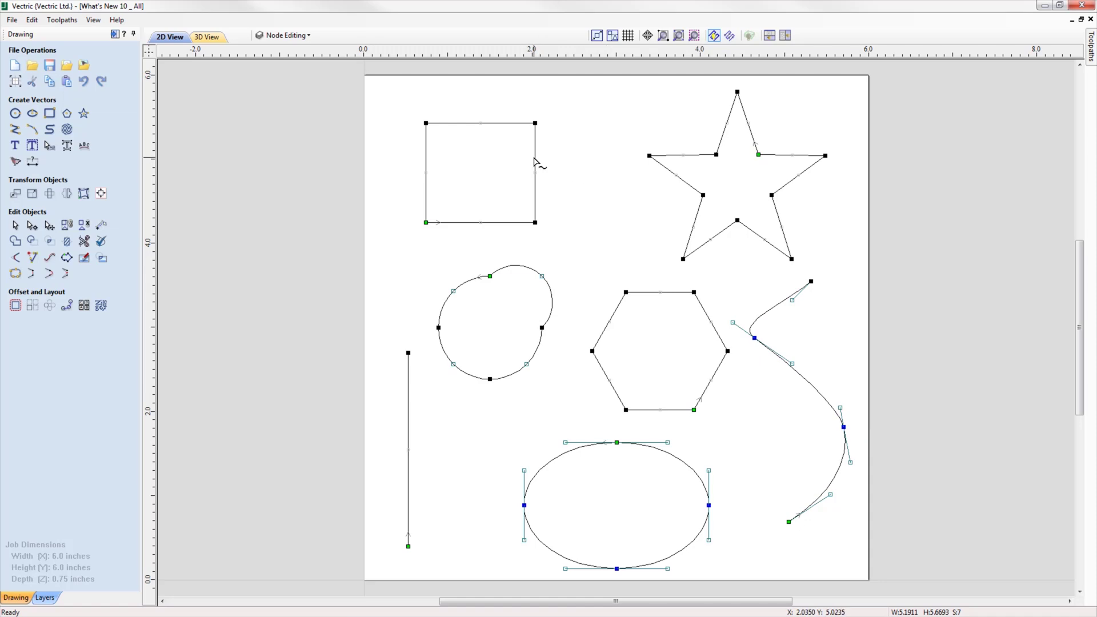
# Stretch the square into a taller, wider rectangle and bend the hexagon's upper-left edge into a curve
pyautogui.moveTo(568, 157); pyautogui.dragTo(581, 154)
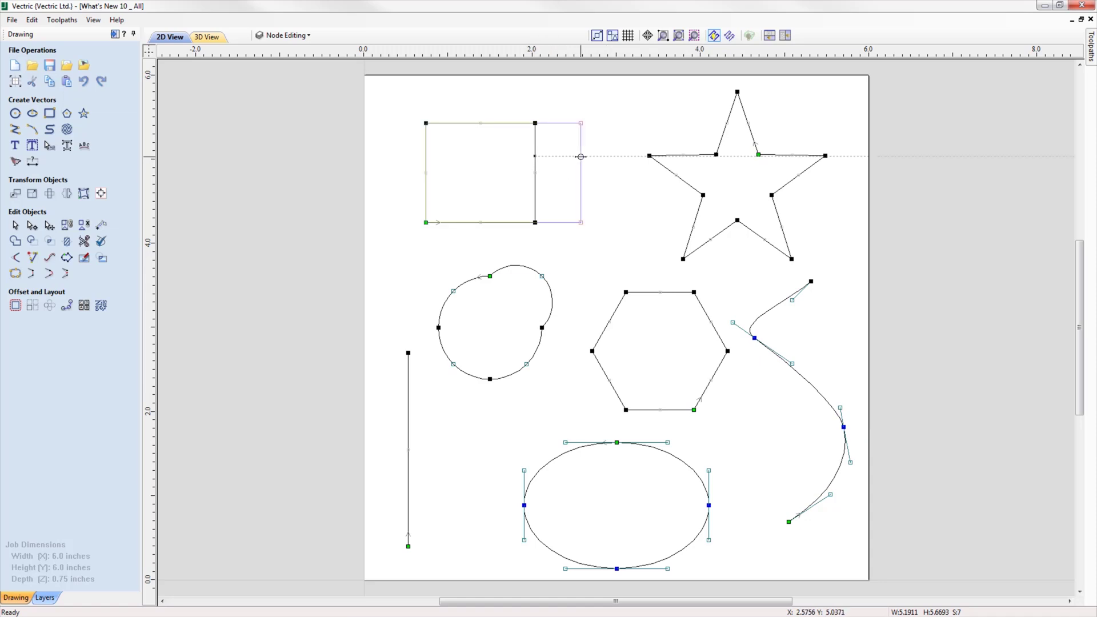
pyautogui.moveTo(525, 129); pyautogui.dragTo(523, 97)
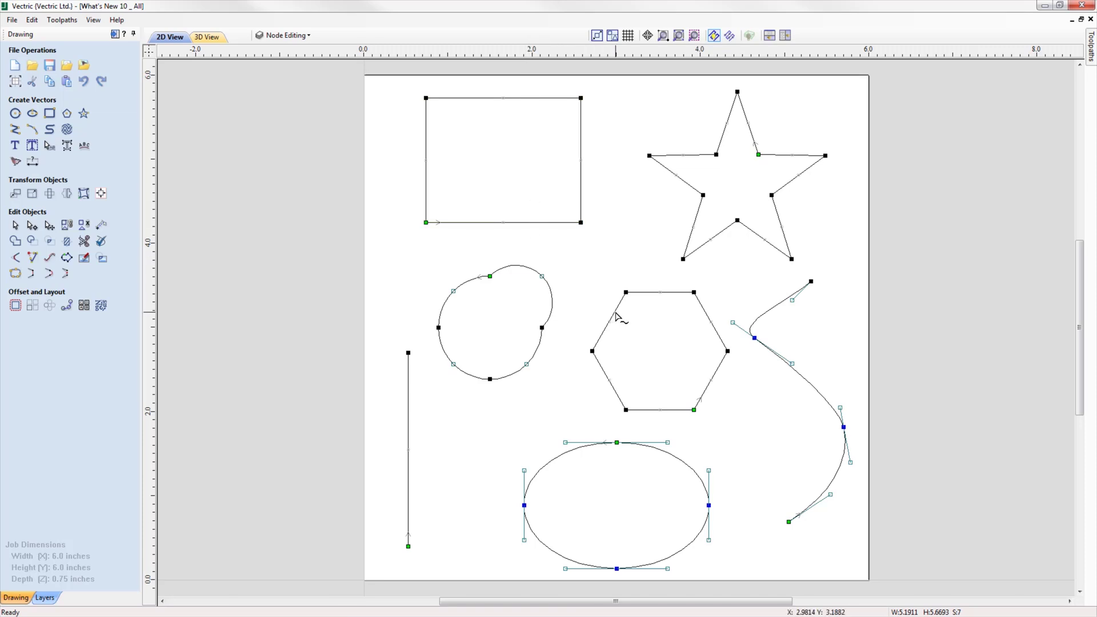
pyautogui.moveTo(616, 309); pyautogui.dragTo(598, 299)
# Delete one span each from the rectangle, star, circle and ellipse
pyautogui.click(582, 142)
pyautogui.click(663, 167)
pyautogui.click(451, 355)
pyautogui.click(682, 550)
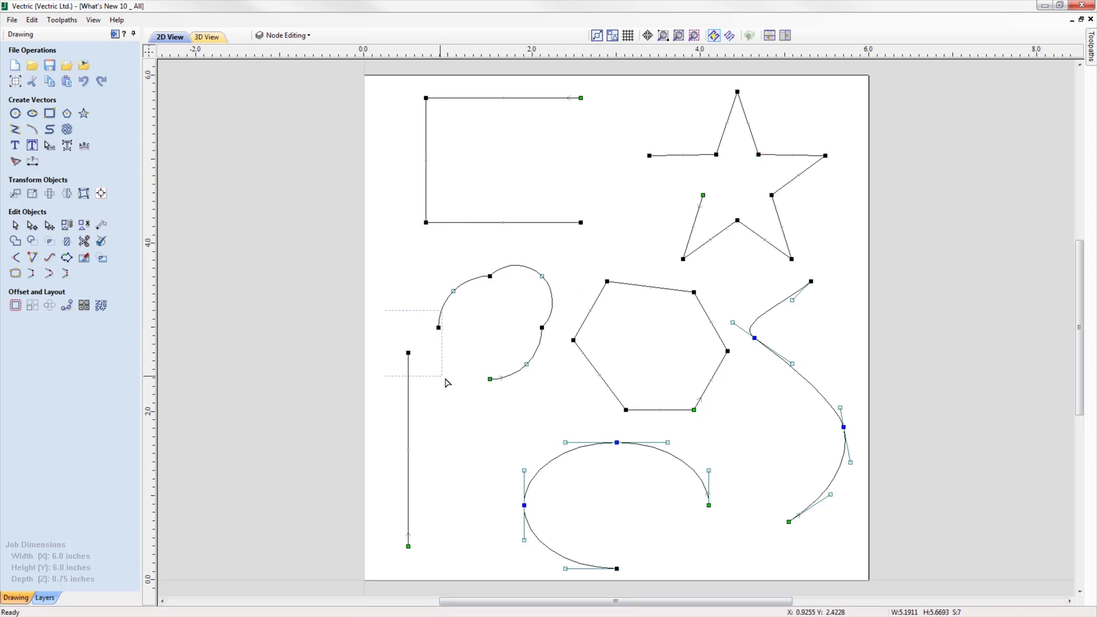
# Join the circle's open end to the line with a straight segment
pyautogui.rightClick(439, 328)
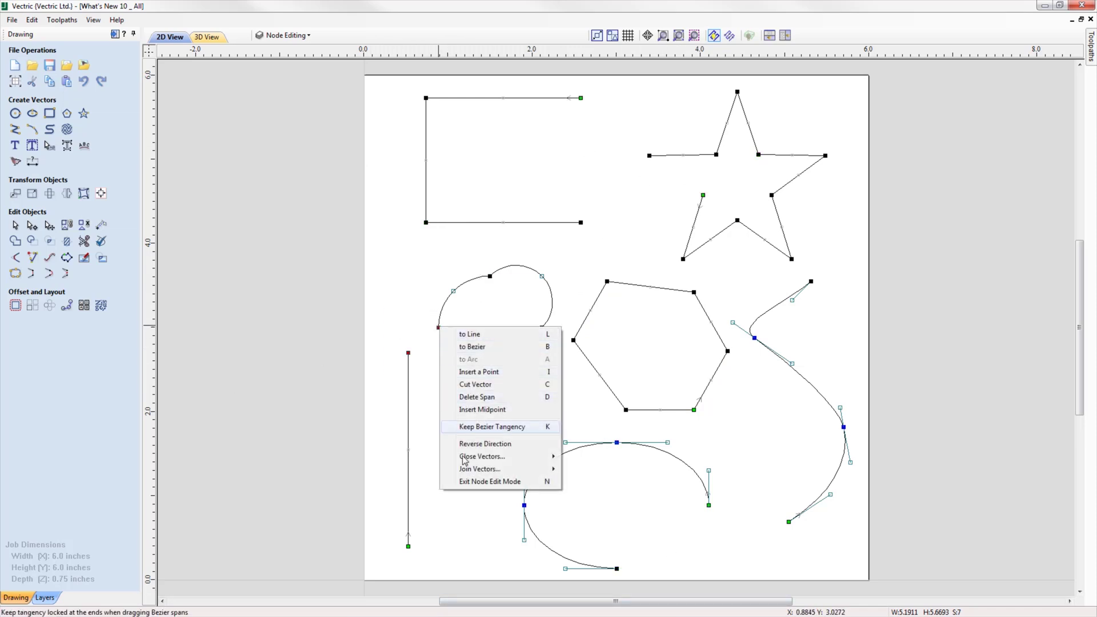
pyautogui.moveTo(480, 470)
pyautogui.click(604, 470)
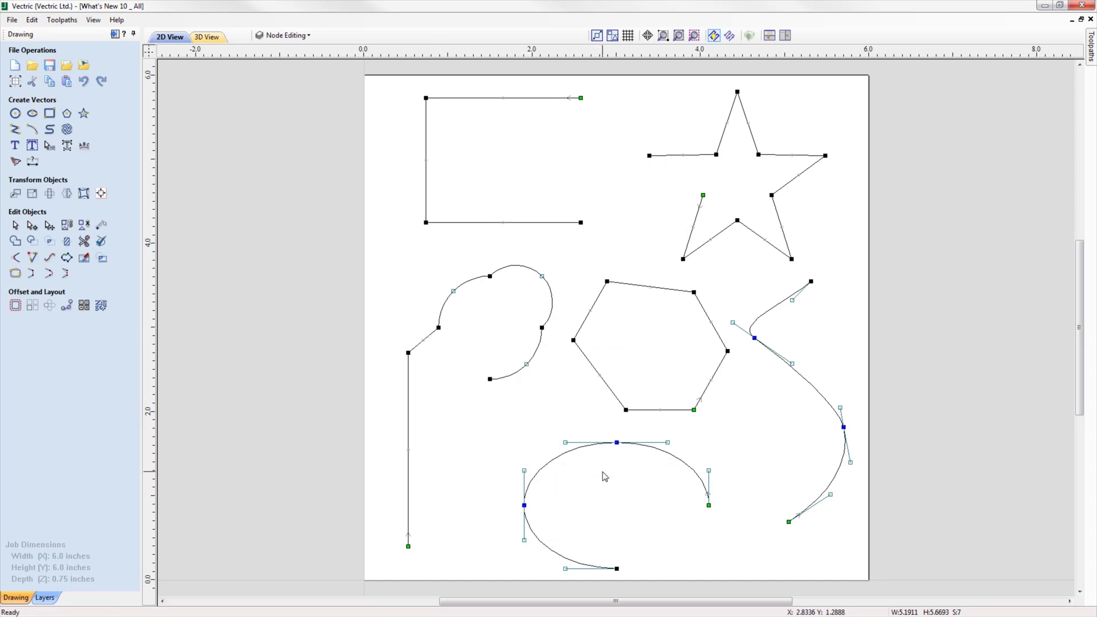
# Join the ellipse's end and the S-curve's end with a smooth curve
pyautogui.moveTo(606, 551); pyautogui.dragTo(634, 582)
pyautogui.moveTo(799, 535); pyautogui.dragTo(799, 534)
pyautogui.rightClick(791, 523)
pyautogui.moveTo(845, 490)
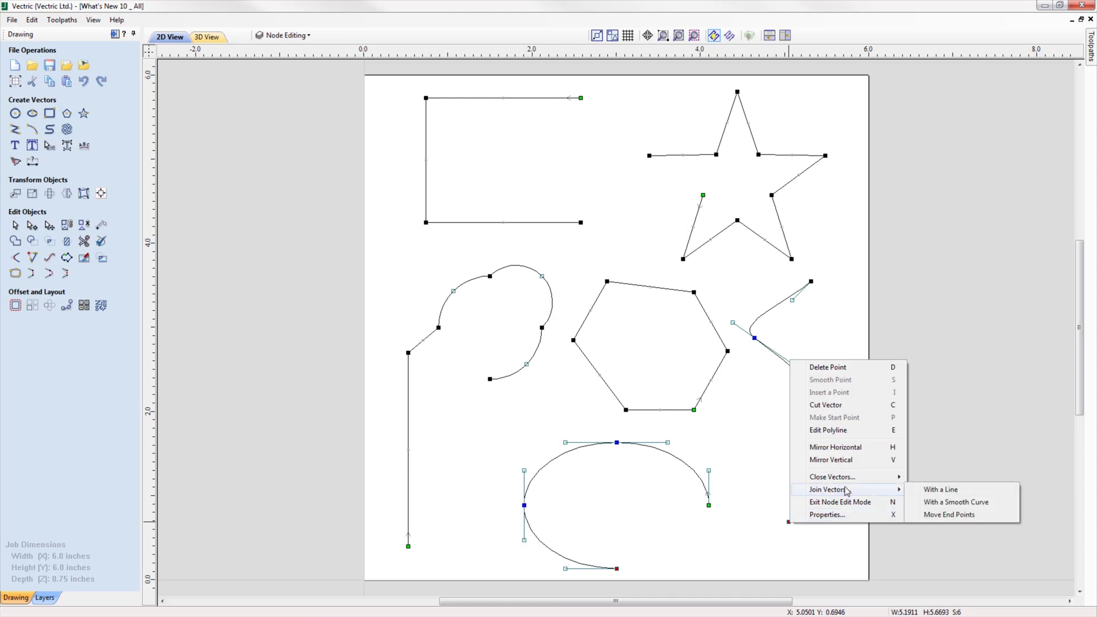
pyautogui.click(966, 507)
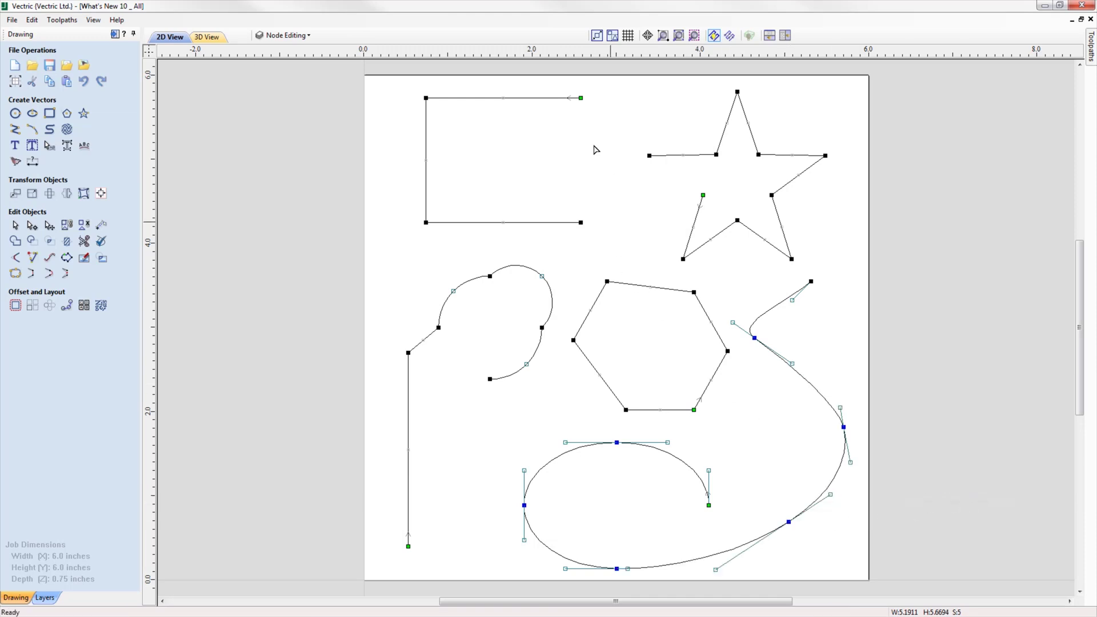
# Join the rectangle and star by moving their end points together
pyautogui.moveTo(581, 100); pyautogui.dragTo(662, 164)
pyautogui.rightClick(649, 156)
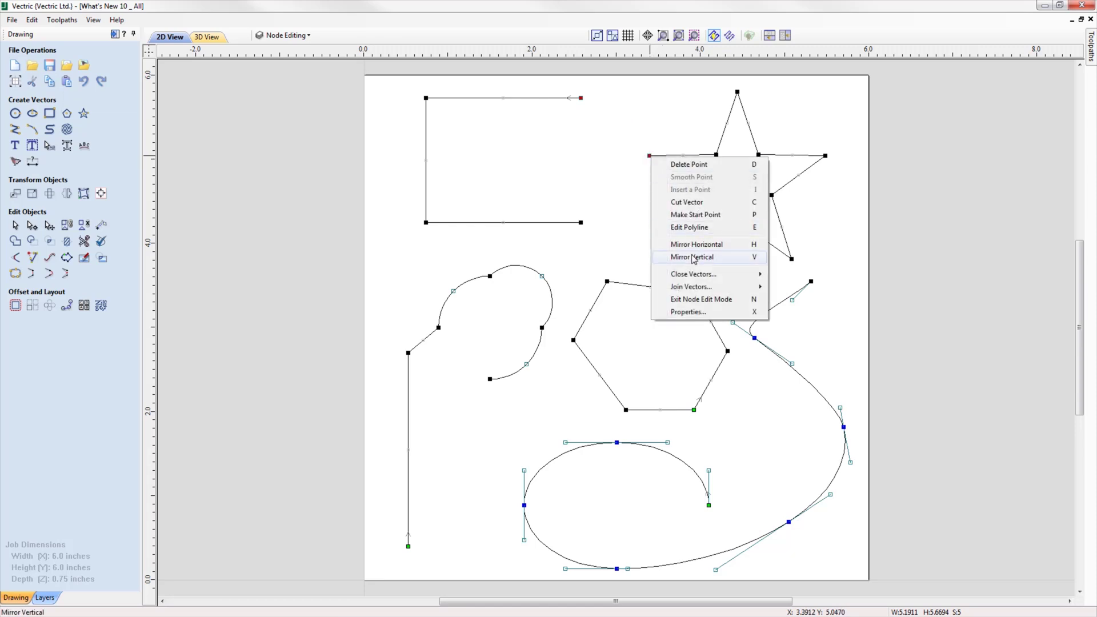
pyautogui.moveTo(715, 291)
pyautogui.click(827, 312)
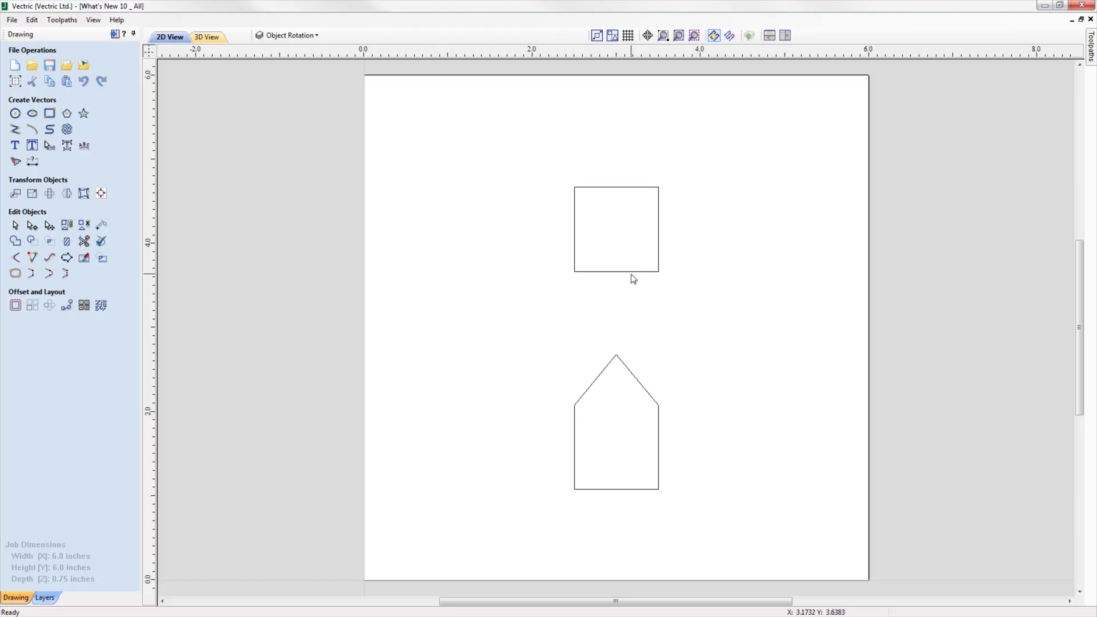
# Rotate the square into a tilted diamond and enlarge it from three sides
pyautogui.click(636, 273)
pyautogui.click(645, 277)
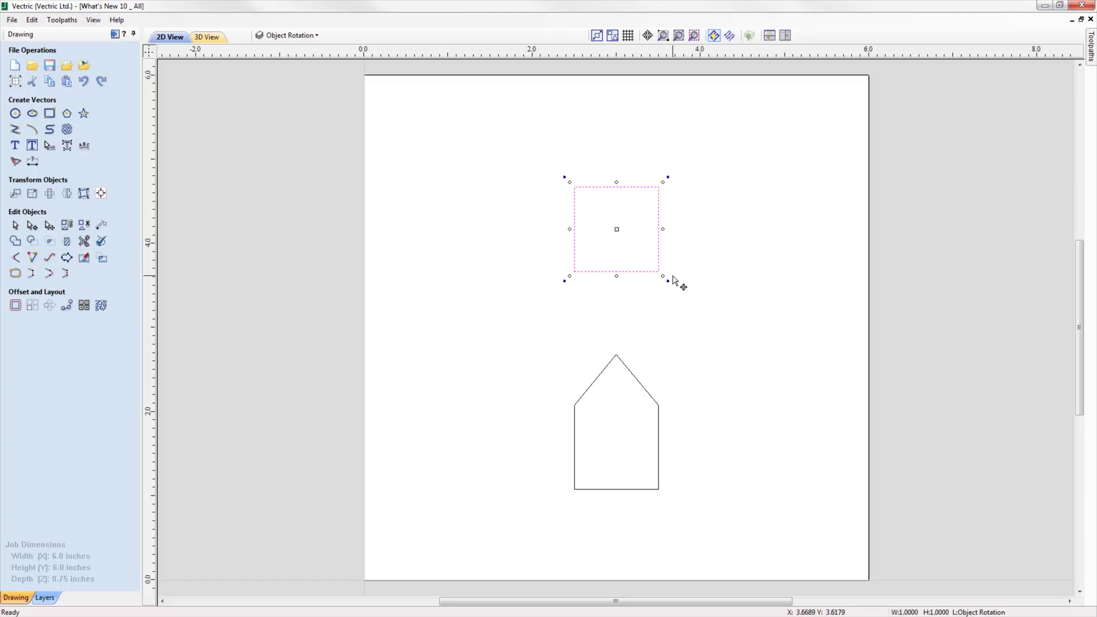
pyautogui.moveTo(670, 288); pyautogui.dragTo(683, 232)
pyautogui.moveTo(649, 197); pyautogui.dragTo(680, 170)
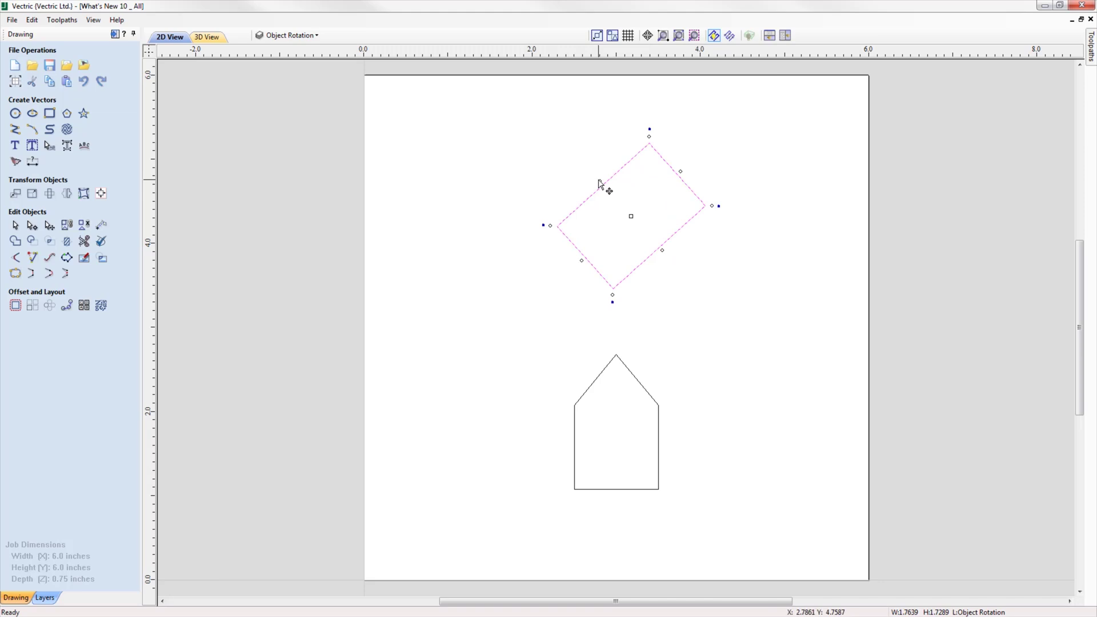
pyautogui.moveTo(601, 181); pyautogui.dragTo(577, 157)
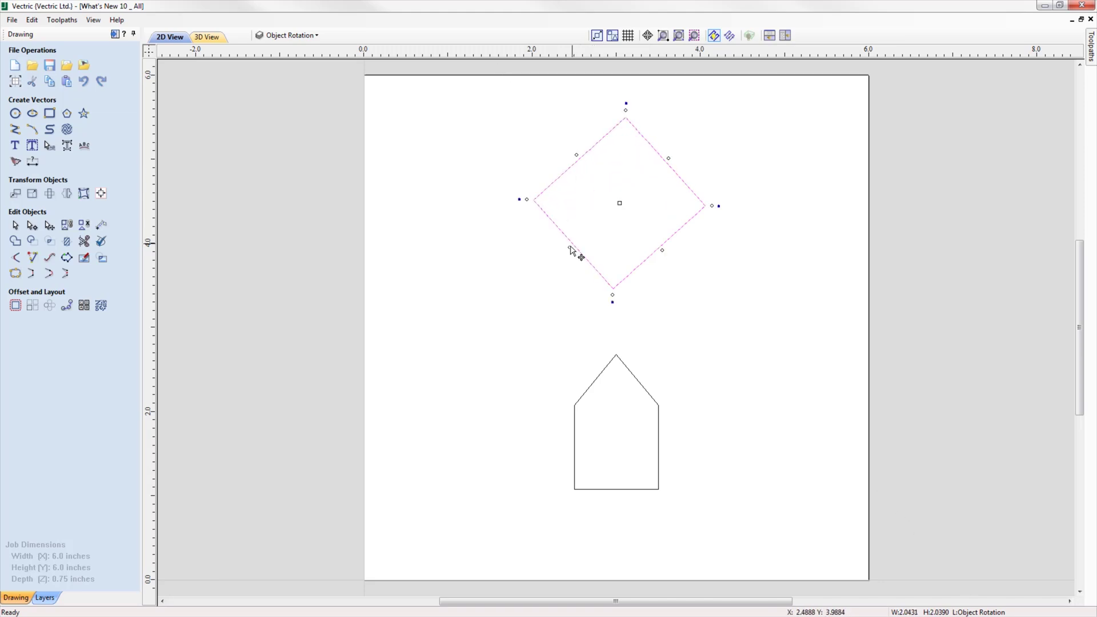
pyautogui.moveTo(570, 248); pyautogui.dragTo(551, 264)
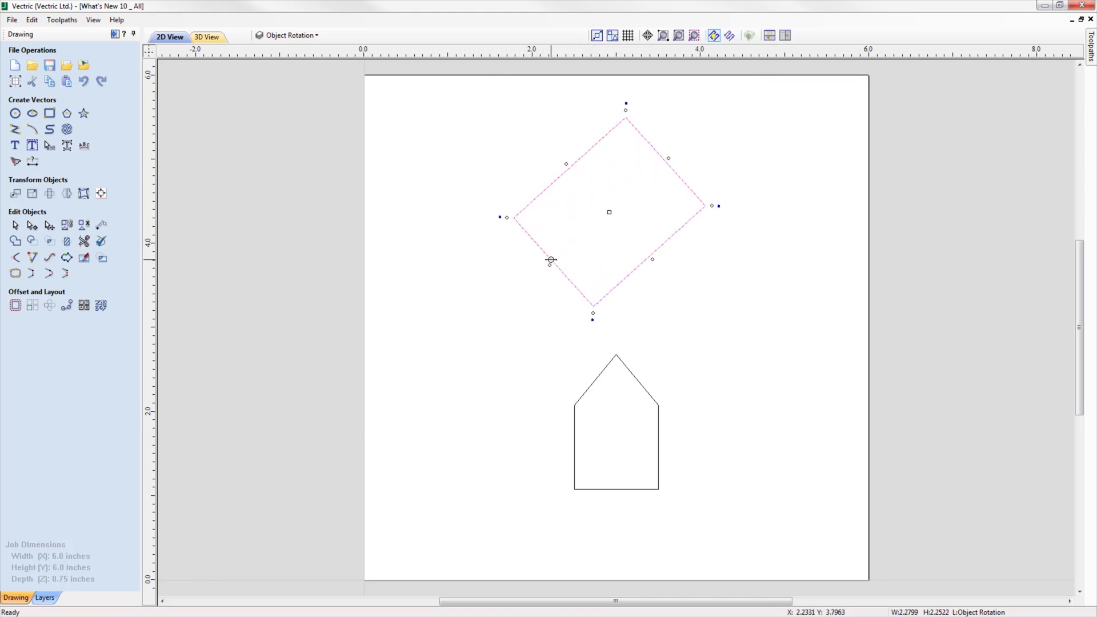
# Rotate the house about 40° clockwise, enlarge it from both lower corners, then reselect the diamond
pyautogui.click(642, 391)
pyautogui.click(641, 385)
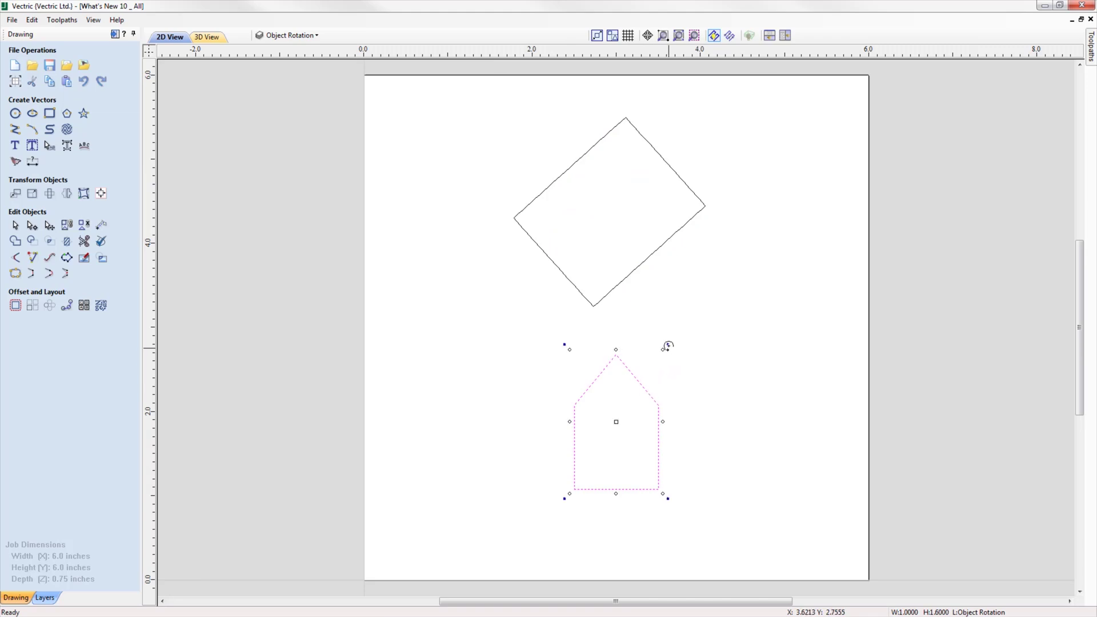
pyautogui.moveTo(669, 344)
pyautogui.mouseDown()
pyautogui.moveTo(696, 396)
pyautogui.moveTo(666, 362)
pyautogui.moveTo(680, 347)
pyautogui.mouseUp()
pyautogui.moveTo(569, 477); pyautogui.dragTo(565, 485)
pyautogui.moveTo(654, 450); pyautogui.dragTo(667, 458)
pyautogui.click(617, 285)
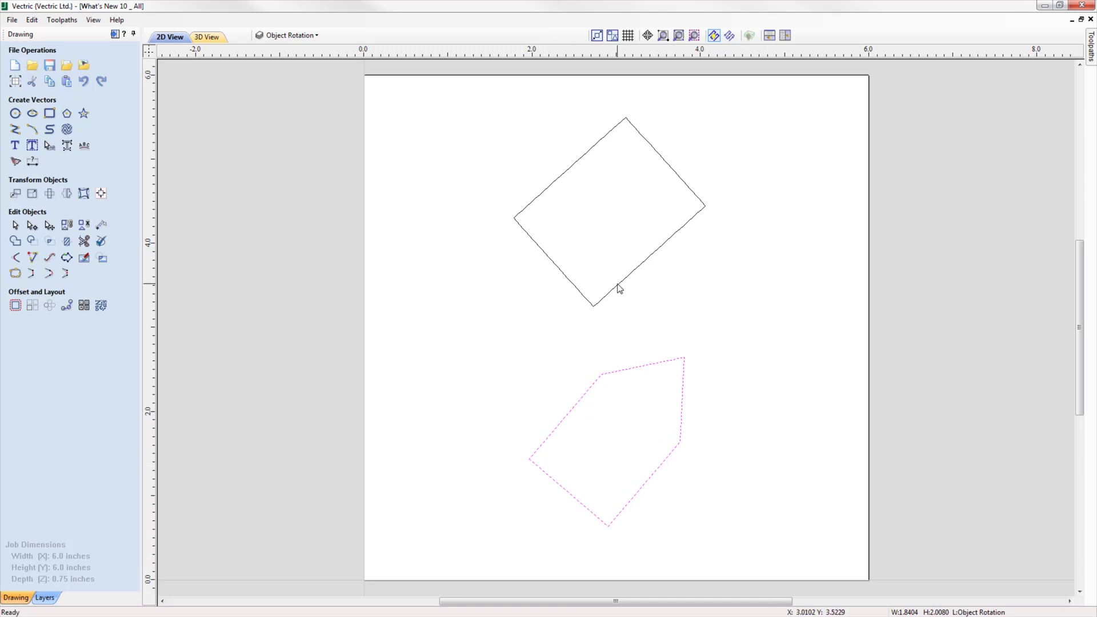
pyautogui.click(15, 193)
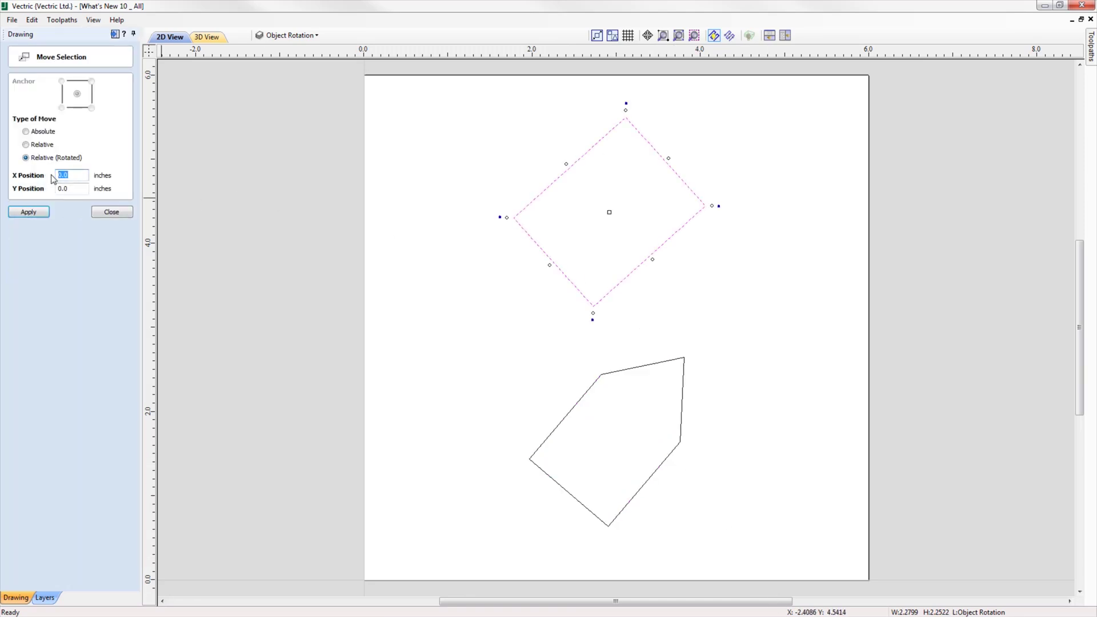
# Move the diamond 0.5 in along its rotated X axis and back
pyautogui.click(32, 214)
pyautogui.click(66, 176)
pyautogui.press('BackSpace')
pyautogui.write('0')
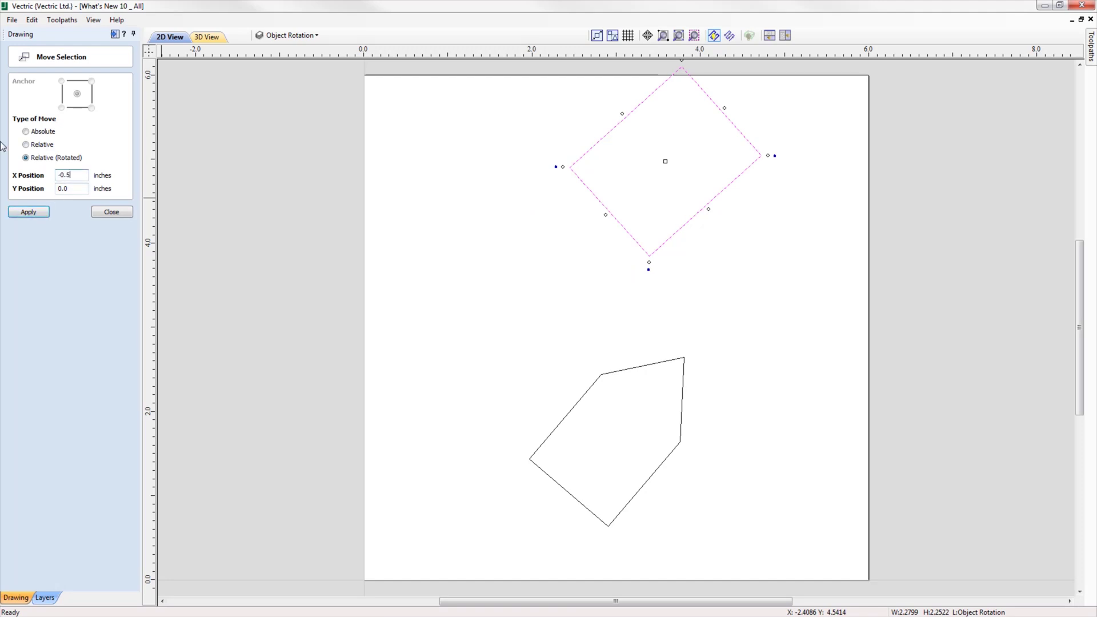
pyautogui.click(26, 212)
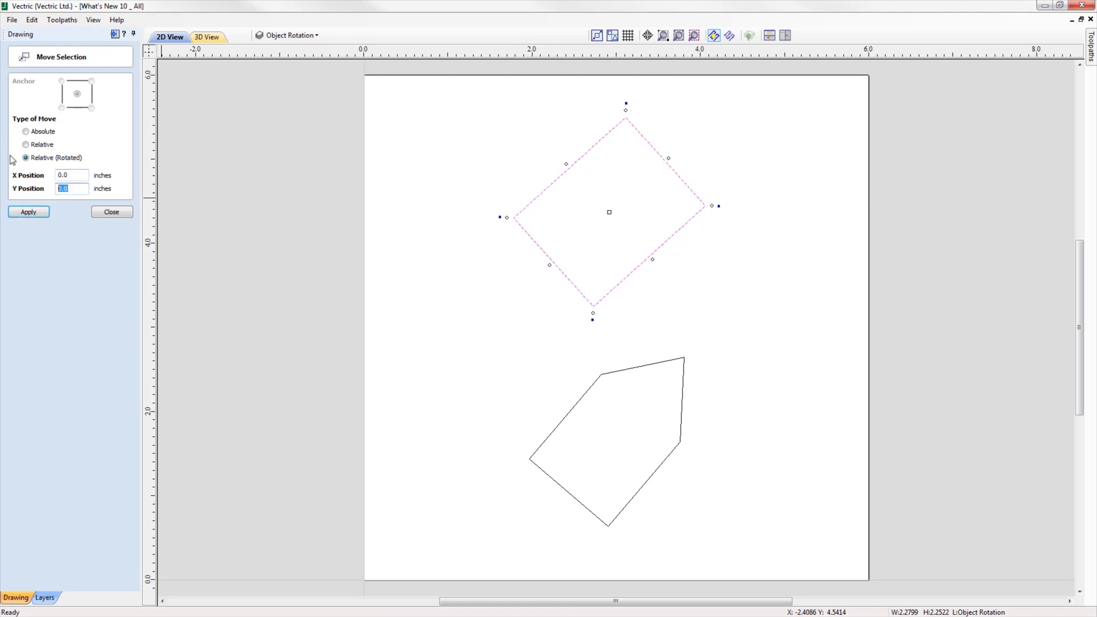
# Move the diamond -1 in along its rotated Y axis, then 1 in back
pyautogui.click(35, 212)
pyautogui.hotkey('shift', 'Tab')
pyautogui.write('1')
pyautogui.click(29, 212)
pyautogui.click(112, 212)
pyautogui.click(38, 198)
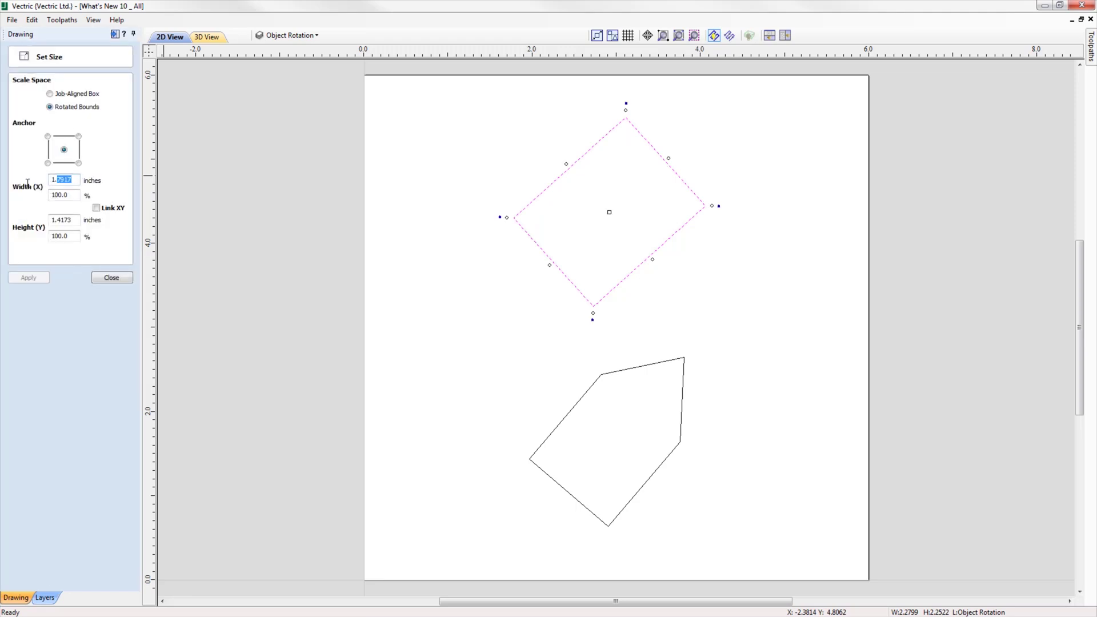
# Set the diamond's rotated-bounds width to 2.0 in and its height to 3, then 1 in
pyautogui.write('2.0')
pyautogui.click(28, 278)
pyautogui.moveTo(74, 220); pyautogui.dragTo(26, 222)
pyautogui.write('3')
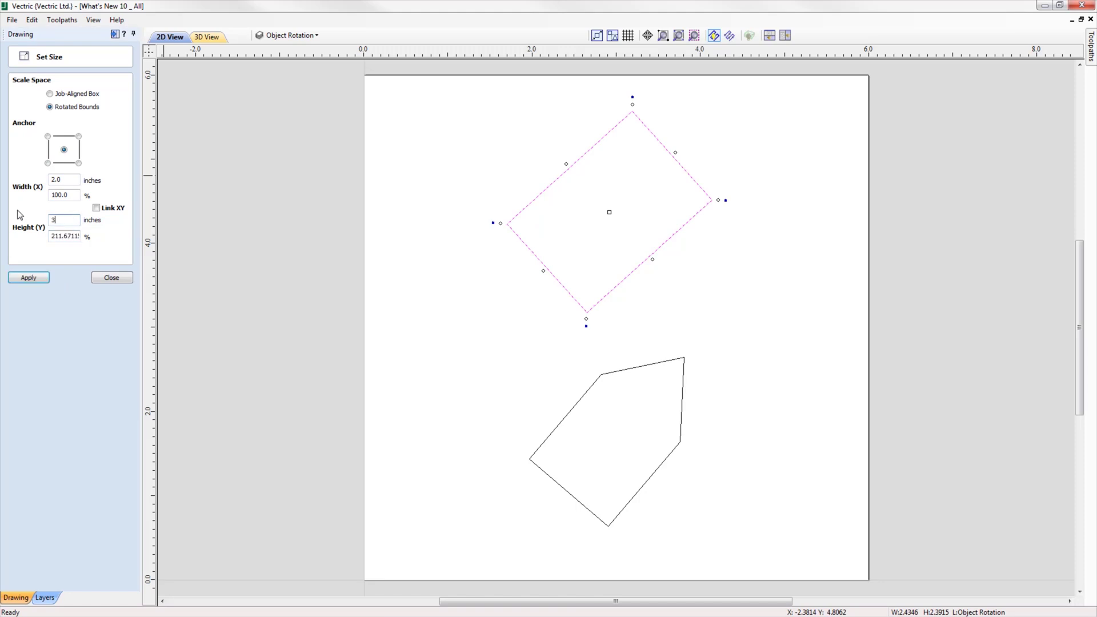
pyautogui.click(28, 277)
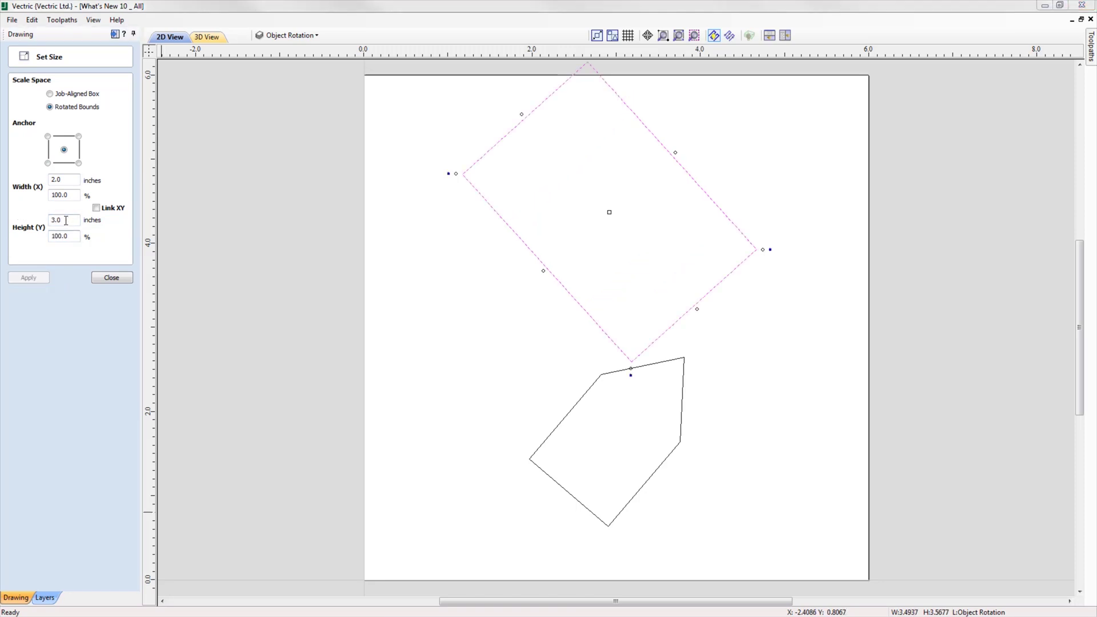
pyautogui.write('1')
pyautogui.click(30, 279)
pyautogui.click(111, 278)
# Rotate the rectangle to an absolute angle of 0°
pyautogui.click(83, 191)
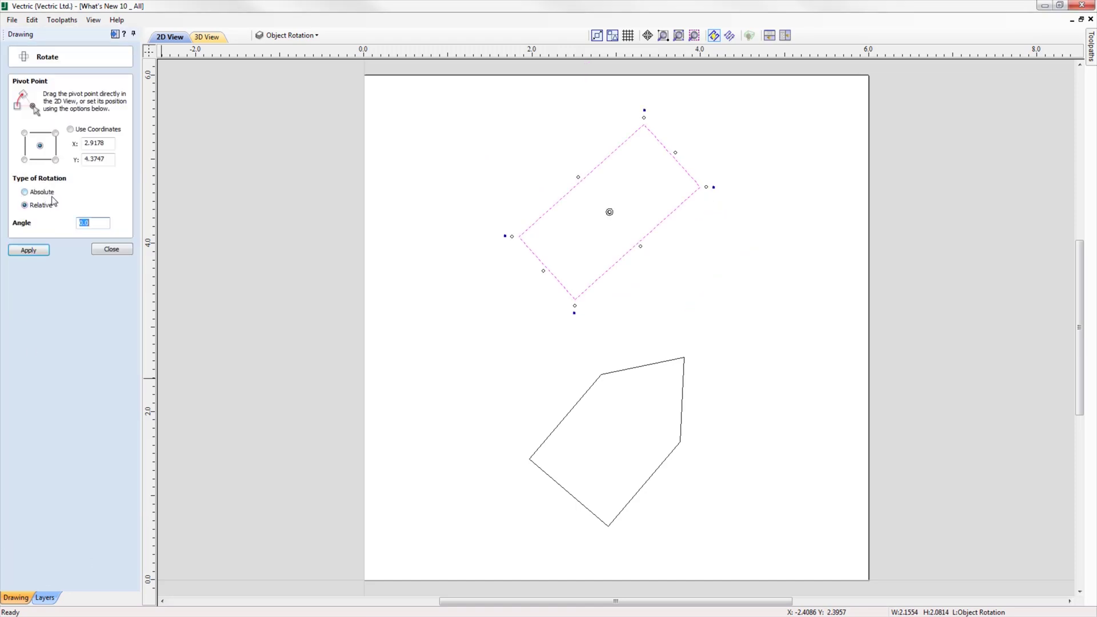
pyautogui.click(48, 196)
pyautogui.moveTo(109, 224); pyautogui.dragTo(78, 226)
pyautogui.click(29, 250)
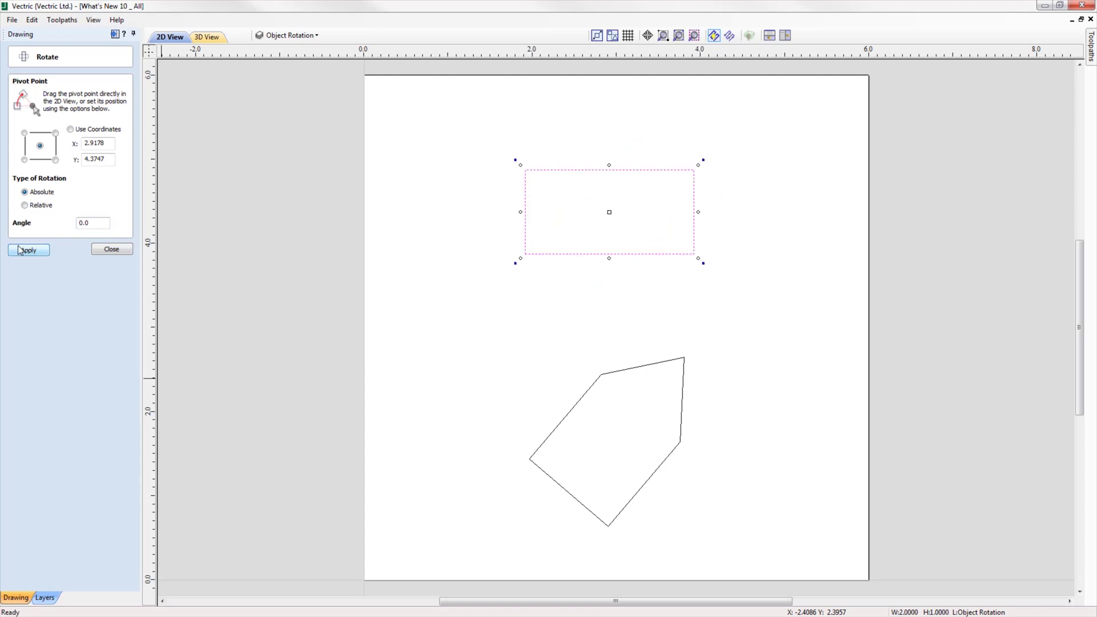
# Rotate the hexagon to 0° and then to an absolute angle of 45°
pyautogui.click(627, 378)
pyautogui.click(622, 375)
pyautogui.moveTo(109, 224); pyautogui.dragTo(55, 226)
pyautogui.click(29, 251)
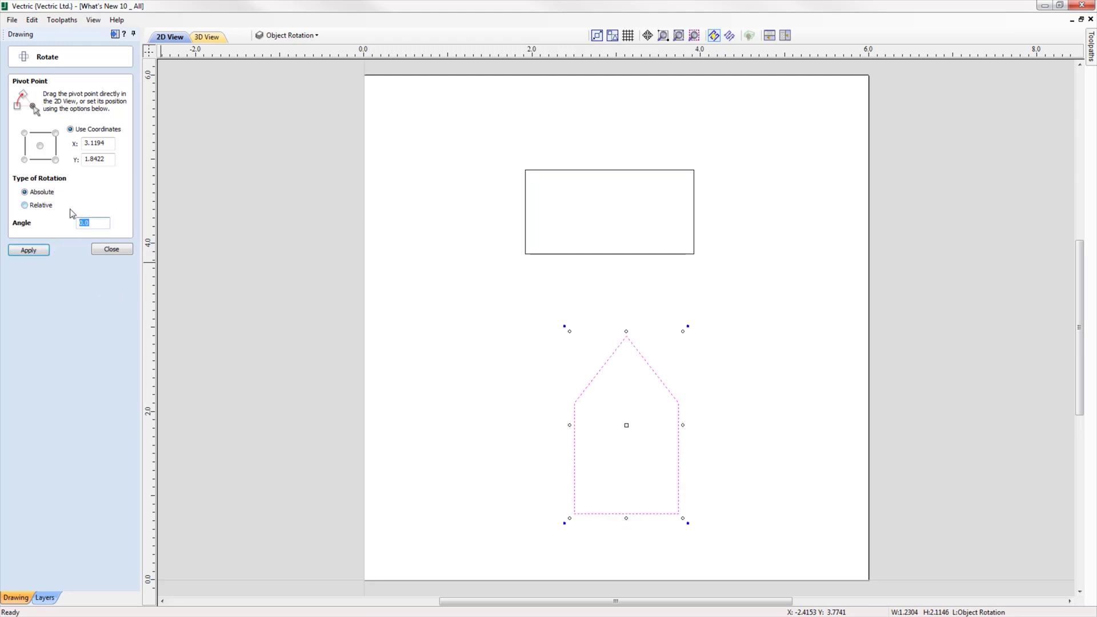
pyautogui.write('45')
pyautogui.click(28, 249)
pyautogui.click(112, 249)
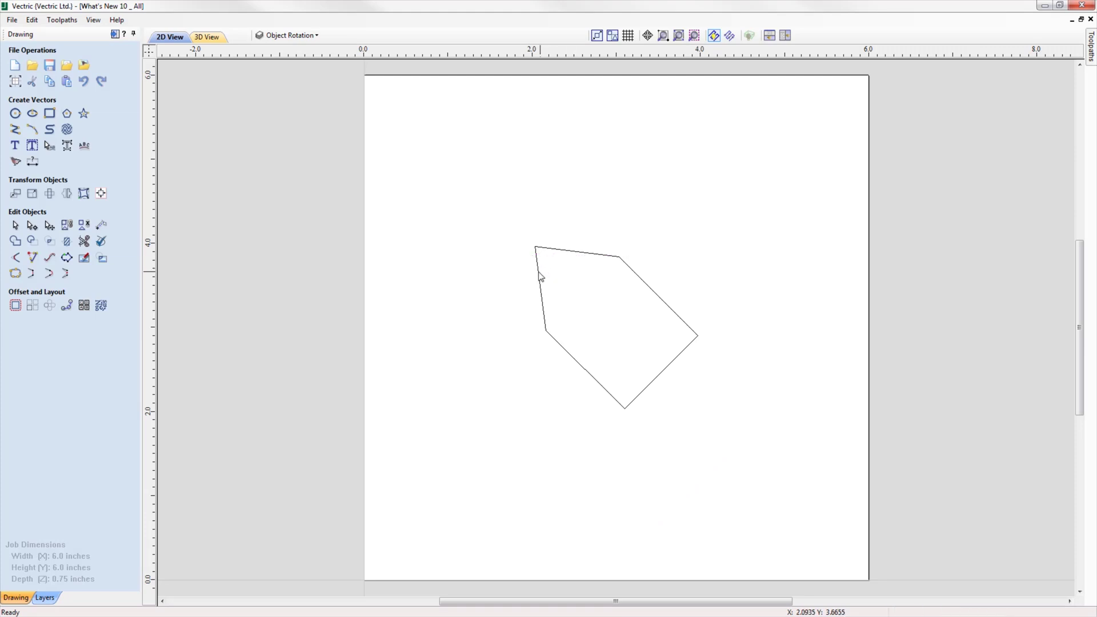
# Using rotated bounds, add mirrored hexagon copies off the right and left sides
pyautogui.click(539, 277)
pyautogui.click(66, 194)
pyautogui.click(19, 84)
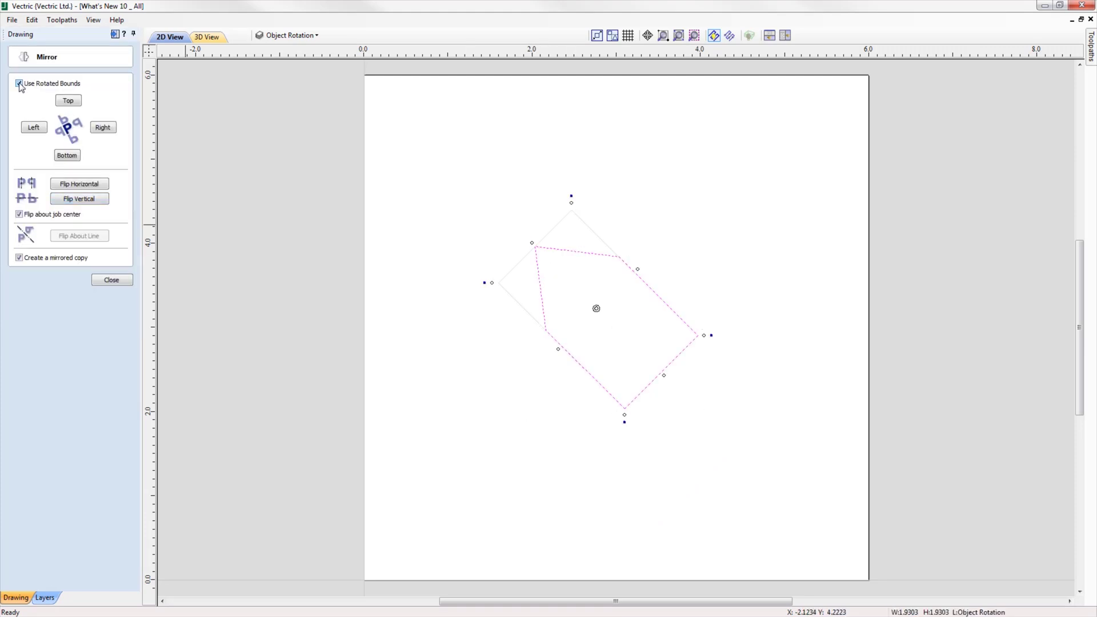
pyautogui.click(103, 127)
pyautogui.click(606, 259)
pyautogui.click(592, 258)
pyautogui.click(33, 127)
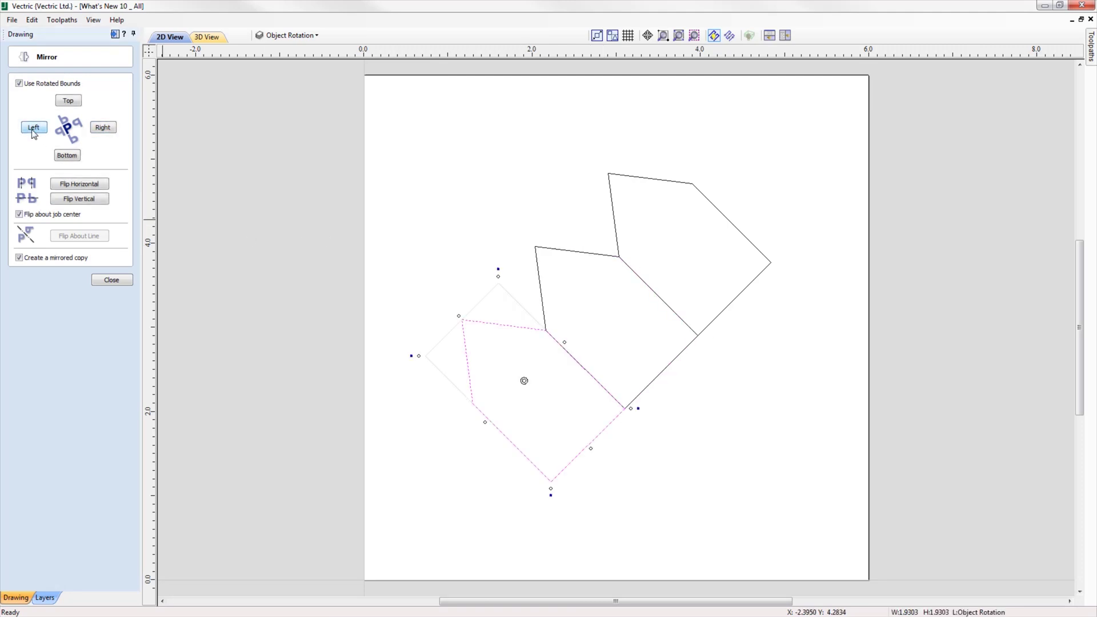
# Add mirrored hexagon copies above the top side and below the bottom side
pyautogui.click(559, 247)
pyautogui.click(69, 101)
pyautogui.click(578, 253)
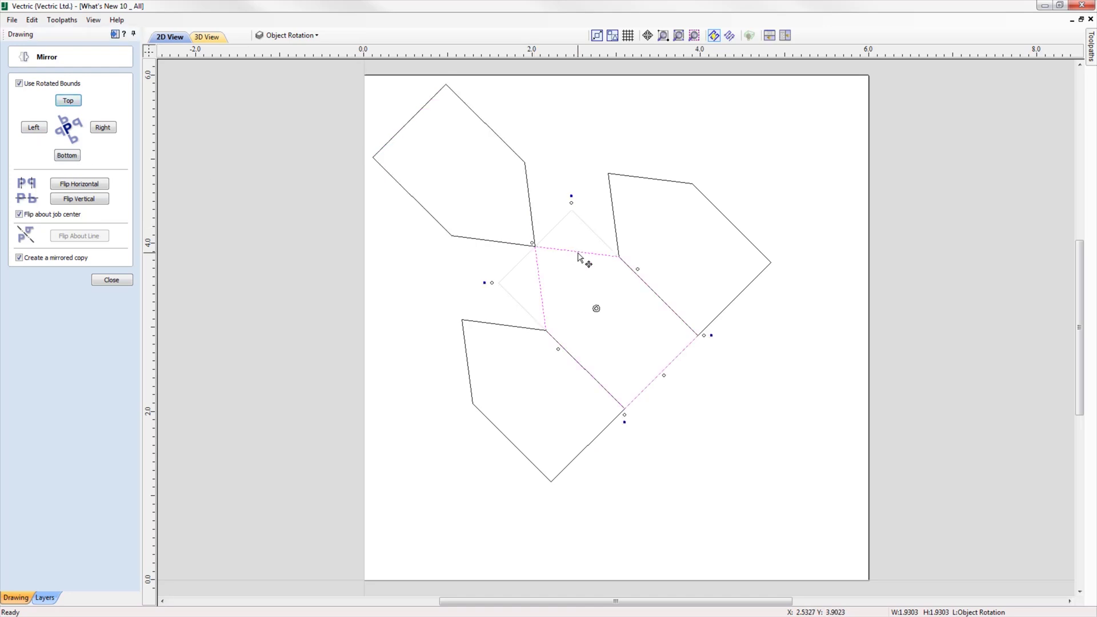
pyautogui.click(74, 157)
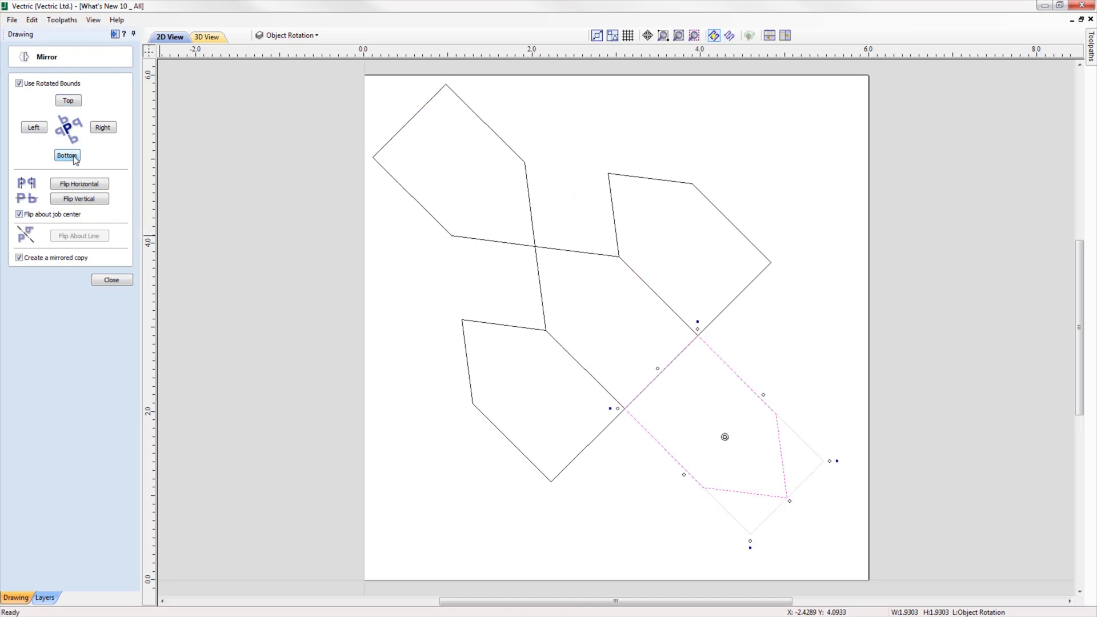
pyautogui.click(112, 279)
# Delete the mirrored copies, leaving the original hexagon selected
pyautogui.moveTo(841, 556); pyautogui.dragTo(561, 235)
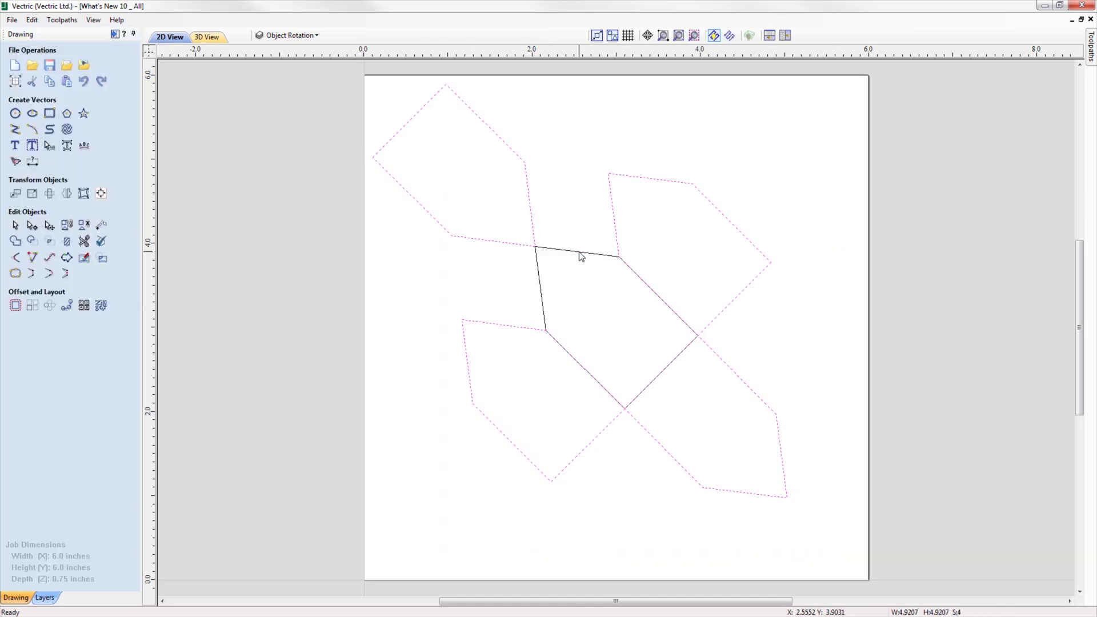
pyautogui.press('Delete')
pyautogui.click(573, 251)
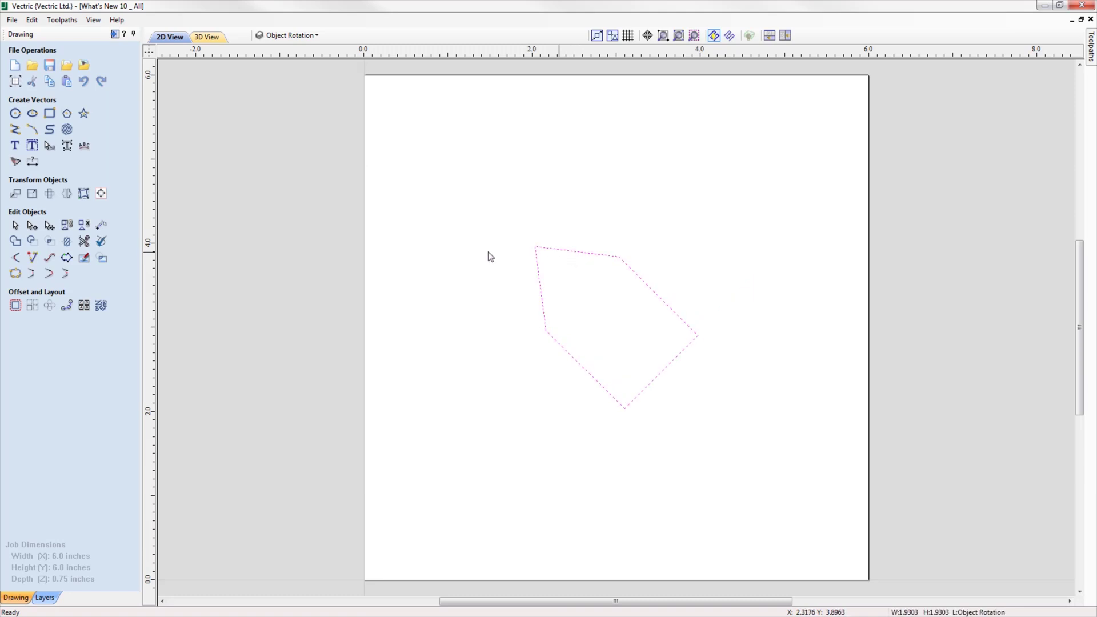
pyautogui.click(84, 193)
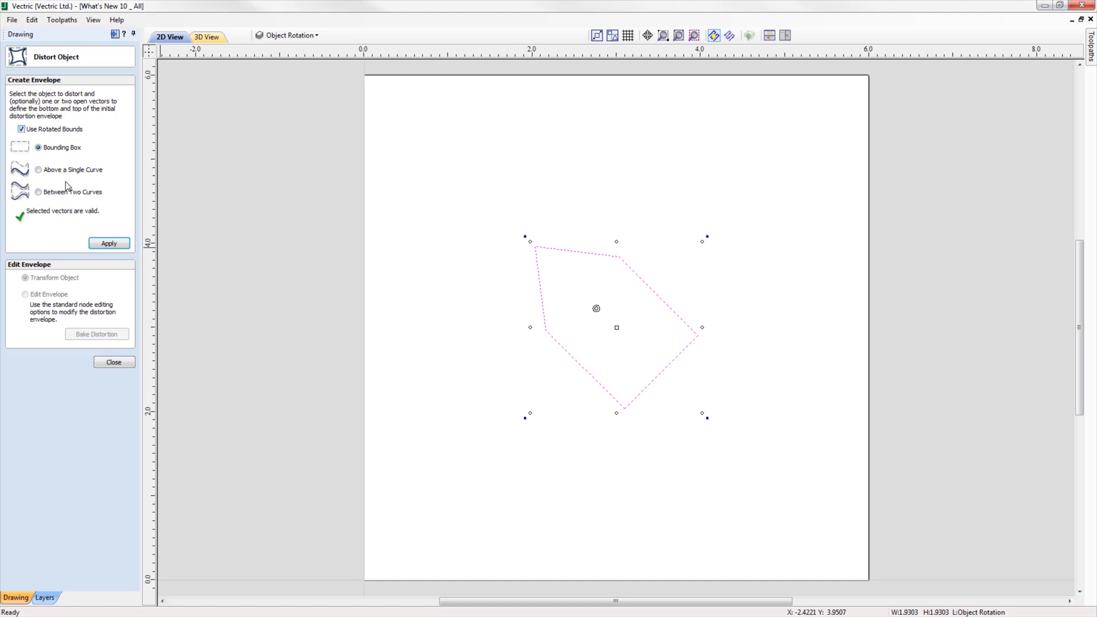
# Wrap the hexagon in a rotated envelope, pull out its top-left corner and curve its lower and left sides
pyautogui.click(108, 243)
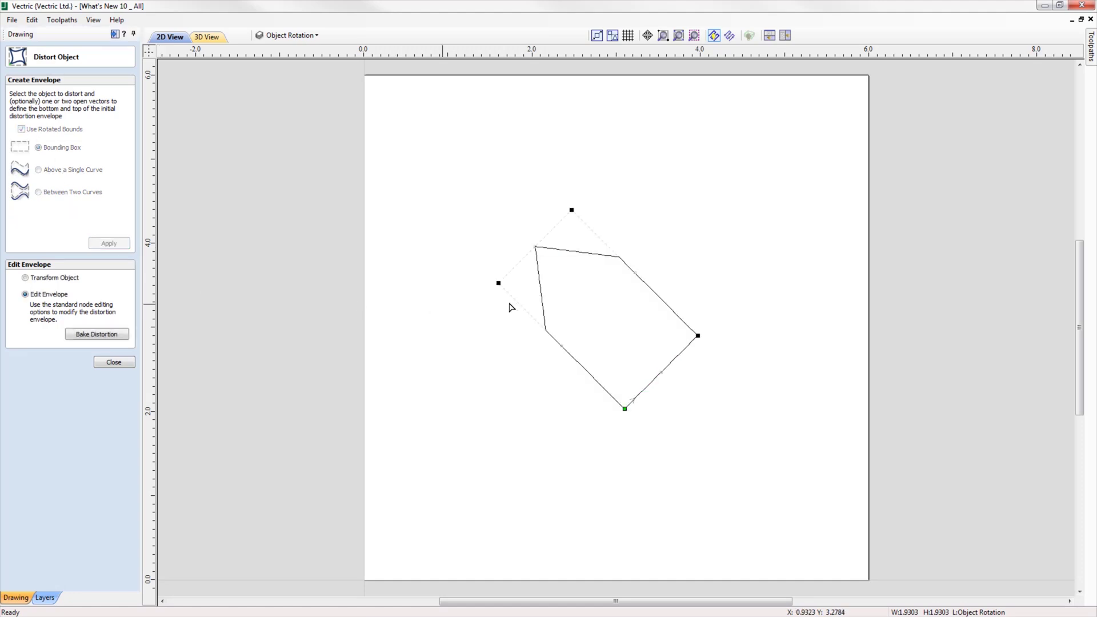
pyautogui.moveTo(536, 248); pyautogui.dragTo(520, 232)
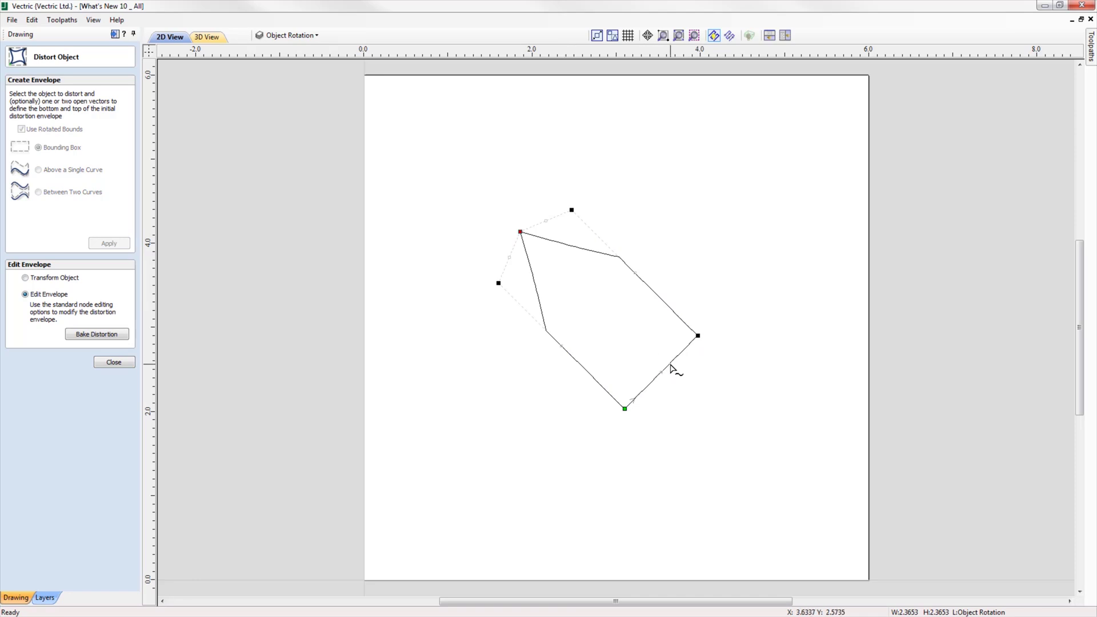
pyautogui.moveTo(675, 357); pyautogui.dragTo(658, 327)
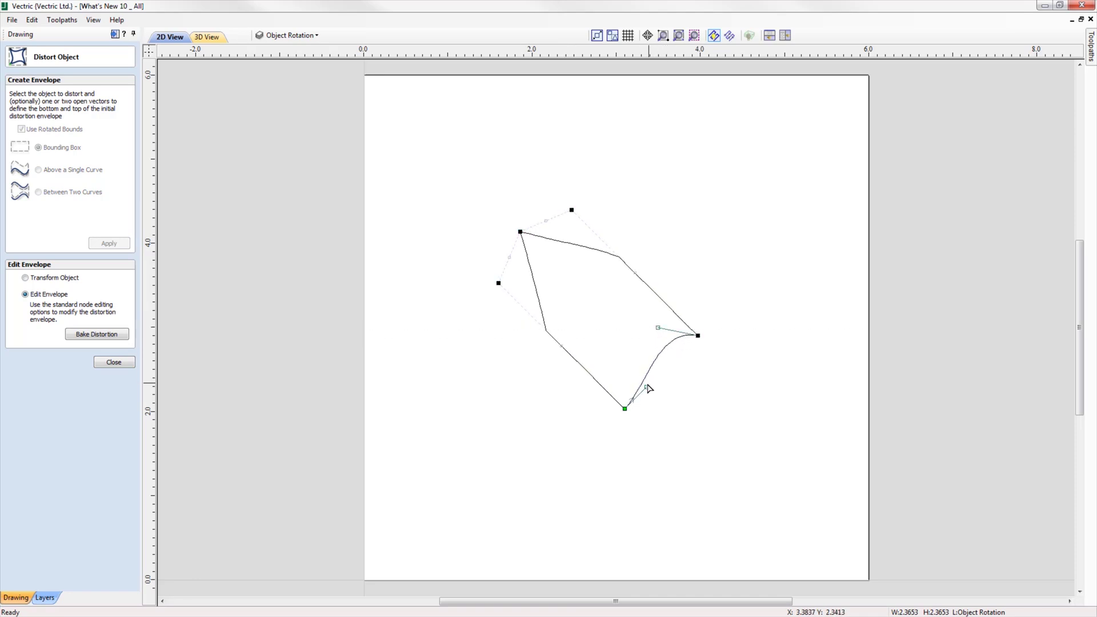
pyautogui.moveTo(646, 386); pyautogui.dragTo(667, 413)
pyautogui.moveTo(542, 358); pyautogui.dragTo(513, 374)
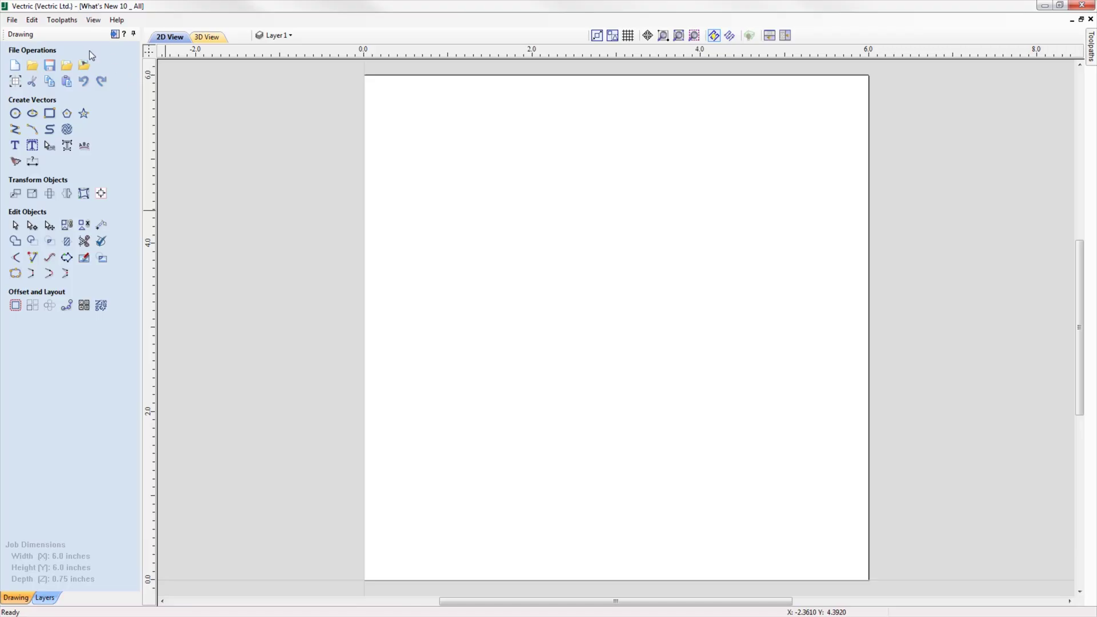
# Import the black-and-white portrait JPEG as a bitmap
pyautogui.click(84, 65)
pyautogui.click(504, 243)
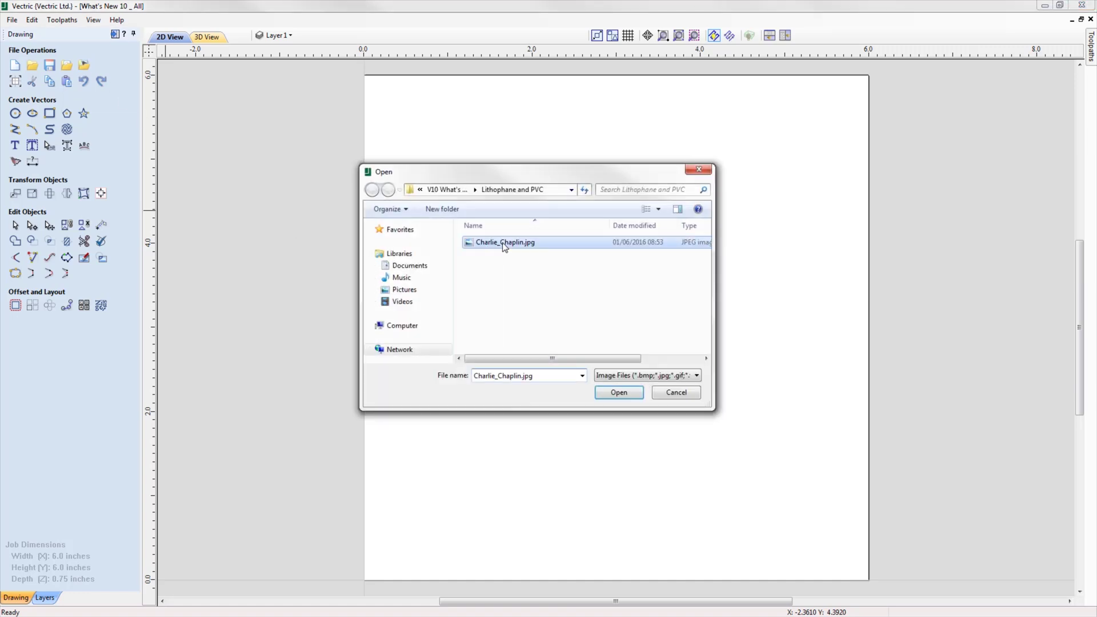
pyautogui.doubleClick(504, 243)
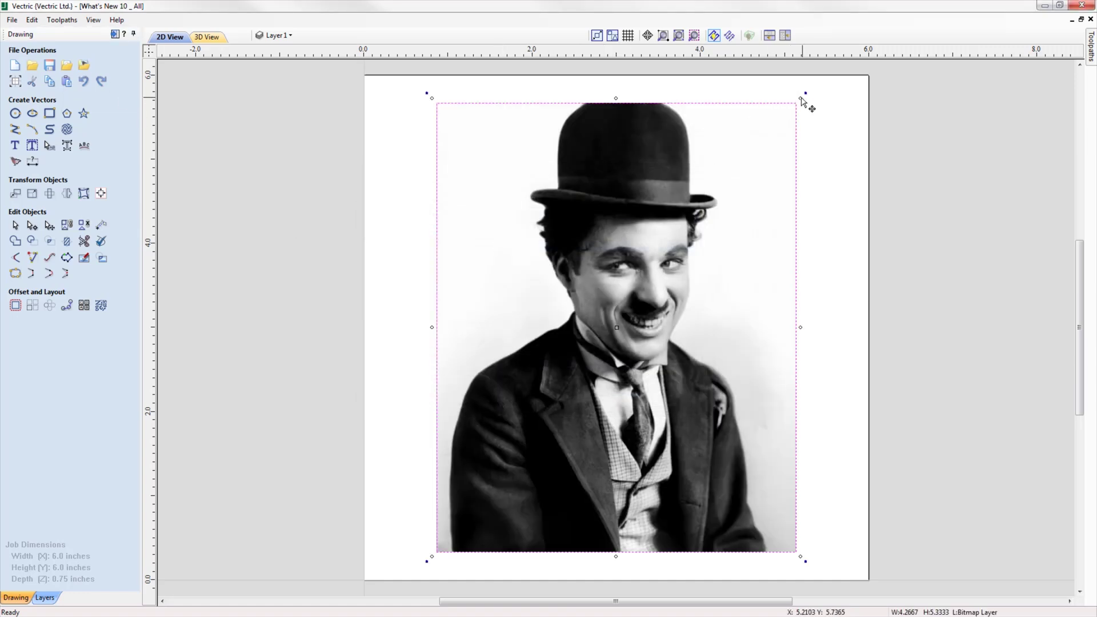
# Rotate the photo about 26° anticlockwise, scale it down, move it up-left, then tilt it clockwise
pyautogui.moveTo(806, 93); pyautogui.dragTo(663, 77)
pyautogui.moveTo(341, 221); pyautogui.dragTo(667, 313)
pyautogui.moveTo(738, 320); pyautogui.dragTo(664, 301)
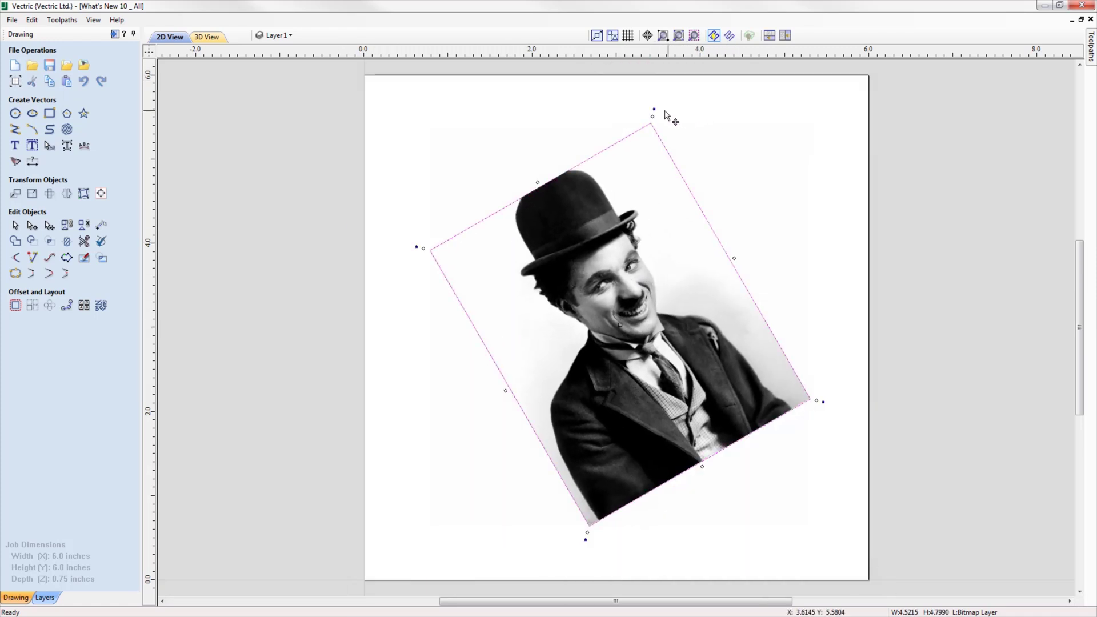
pyautogui.moveTo(656, 115)
pyautogui.mouseDown()
pyautogui.moveTo(774, 208)
pyautogui.moveTo(783, 262)
pyautogui.moveTo(772, 275)
pyautogui.mouseUp()
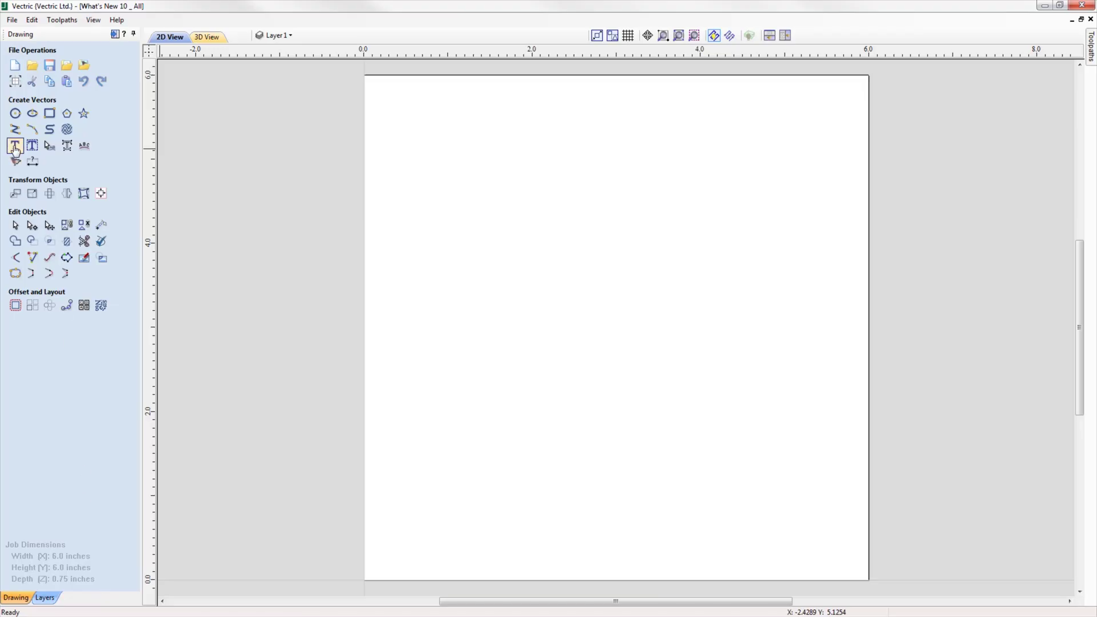
# Choose Gadugi as the text font in Create Text
pyautogui.click(16, 147)
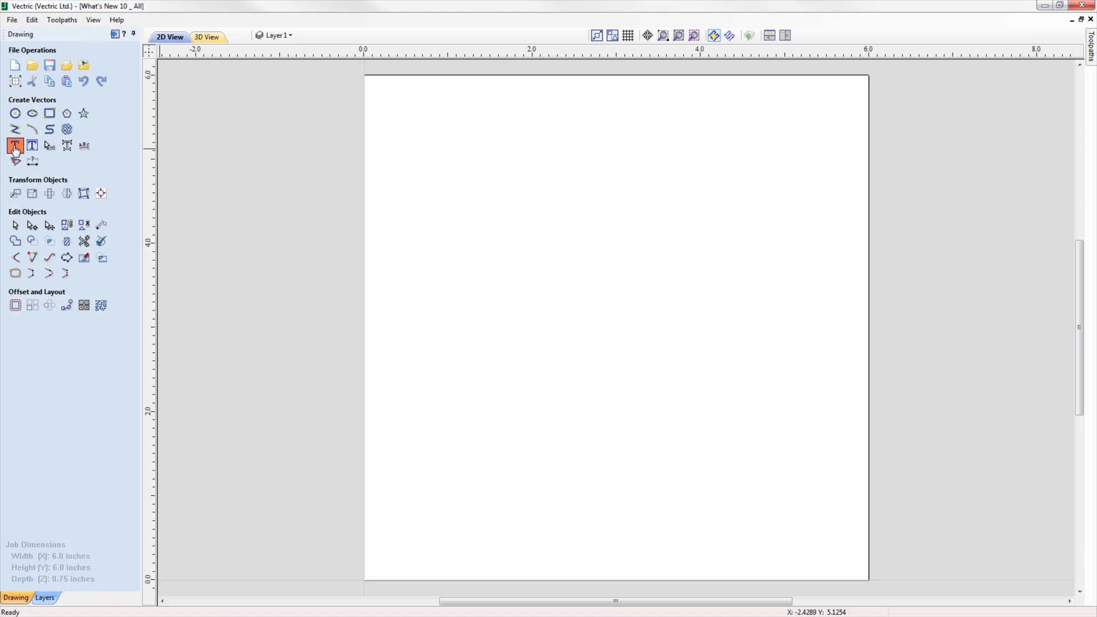
pyautogui.click(123, 194)
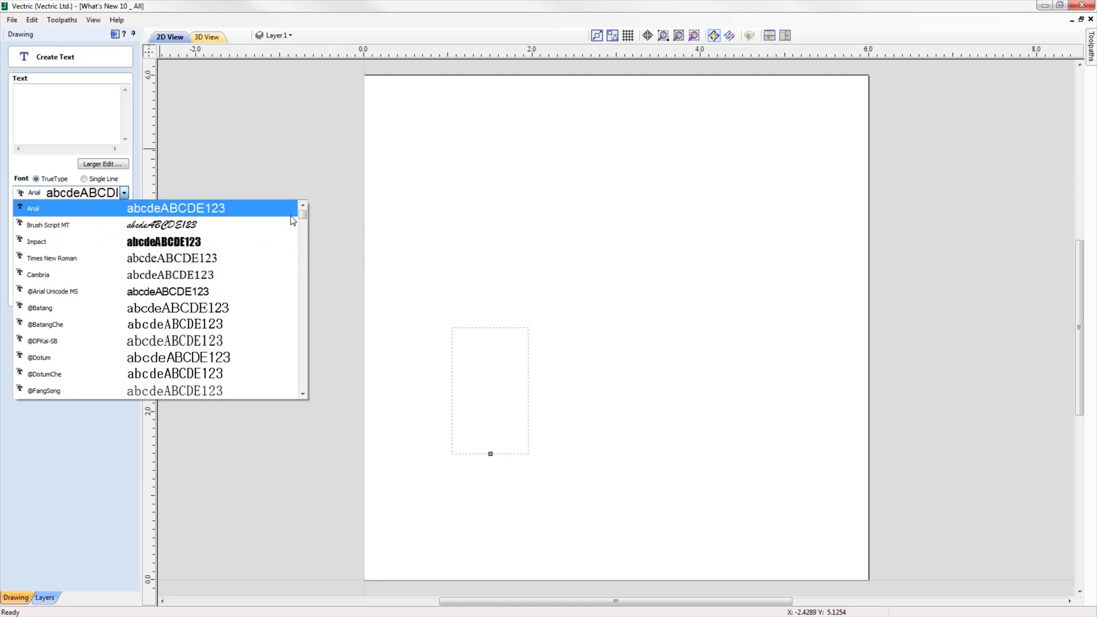
pyautogui.moveTo(305, 222); pyautogui.dragTo(304, 286)
pyautogui.click(191, 326)
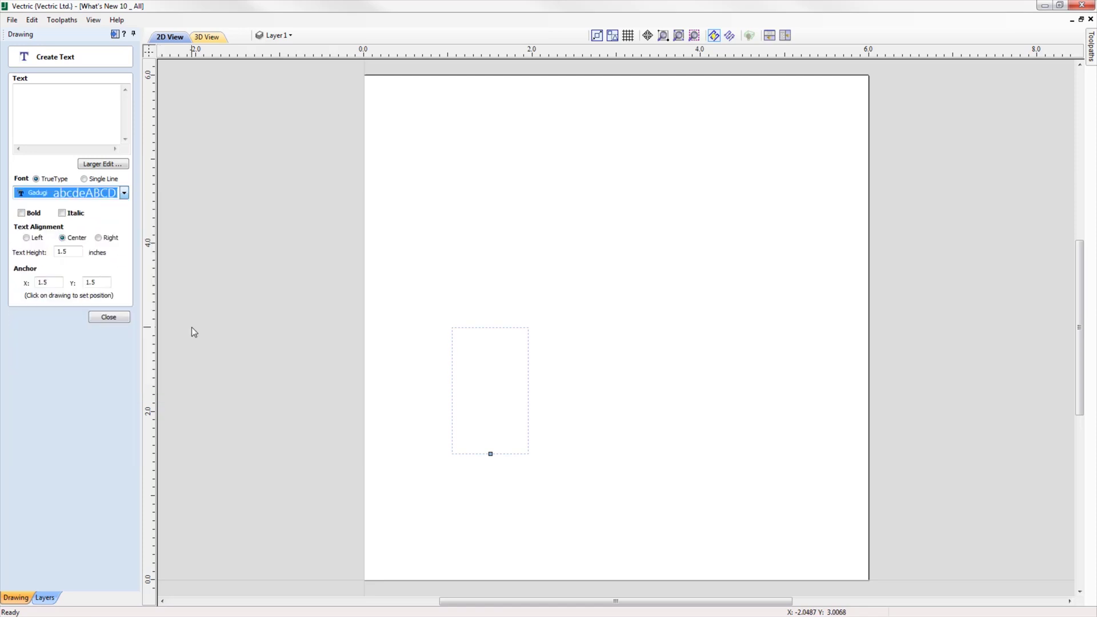
pyautogui.click(109, 317)
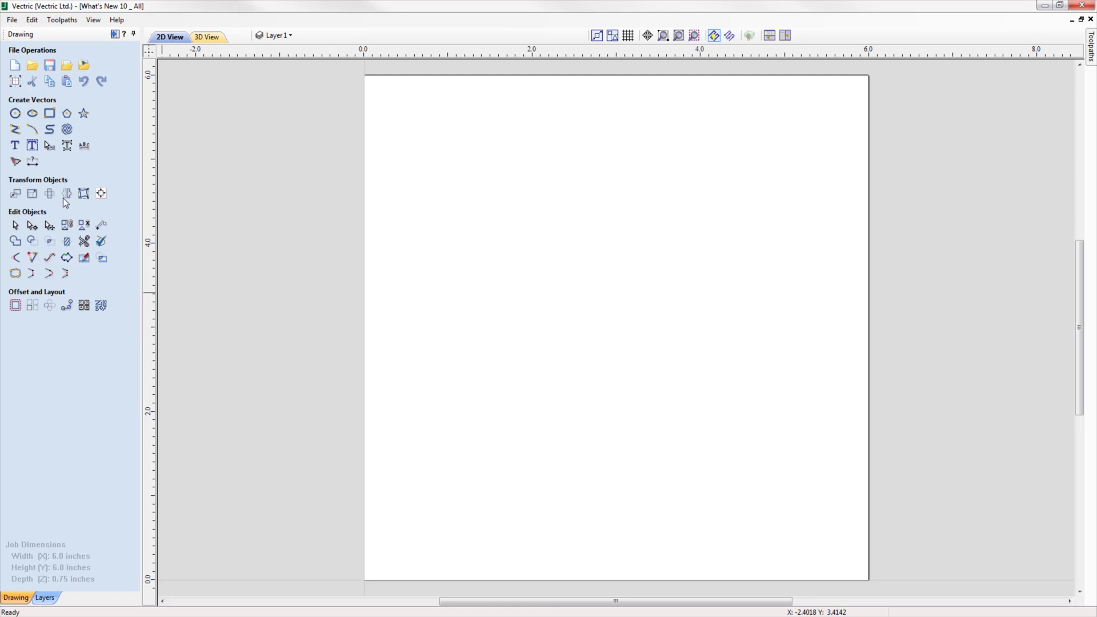
# Reopen Create Text and confirm Gadugi now heads the font list
pyautogui.click(16, 147)
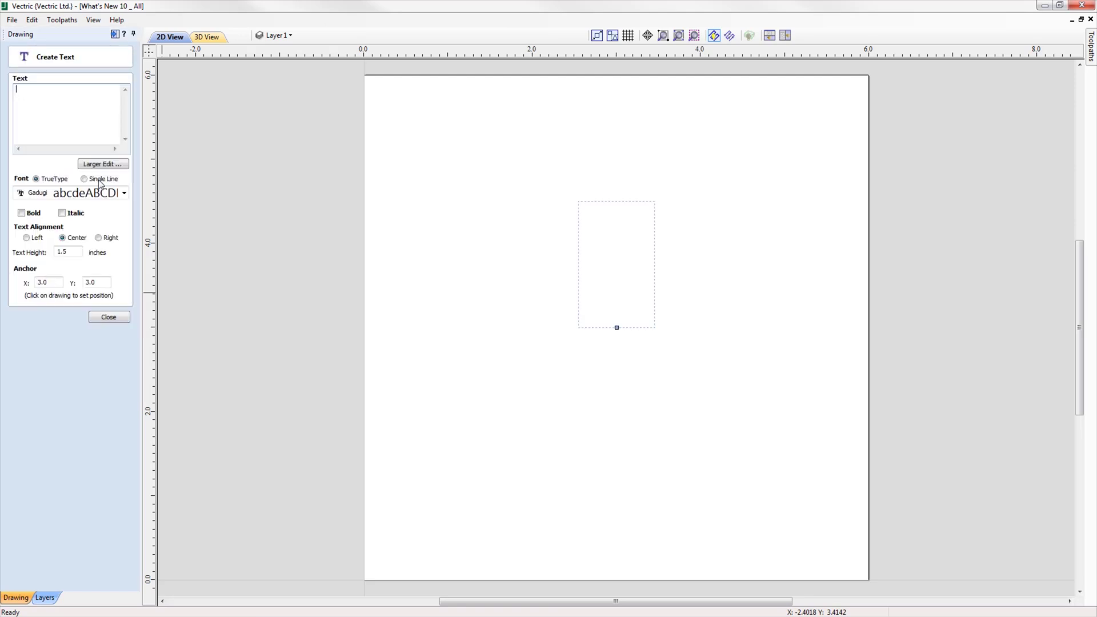
pyautogui.click(124, 194)
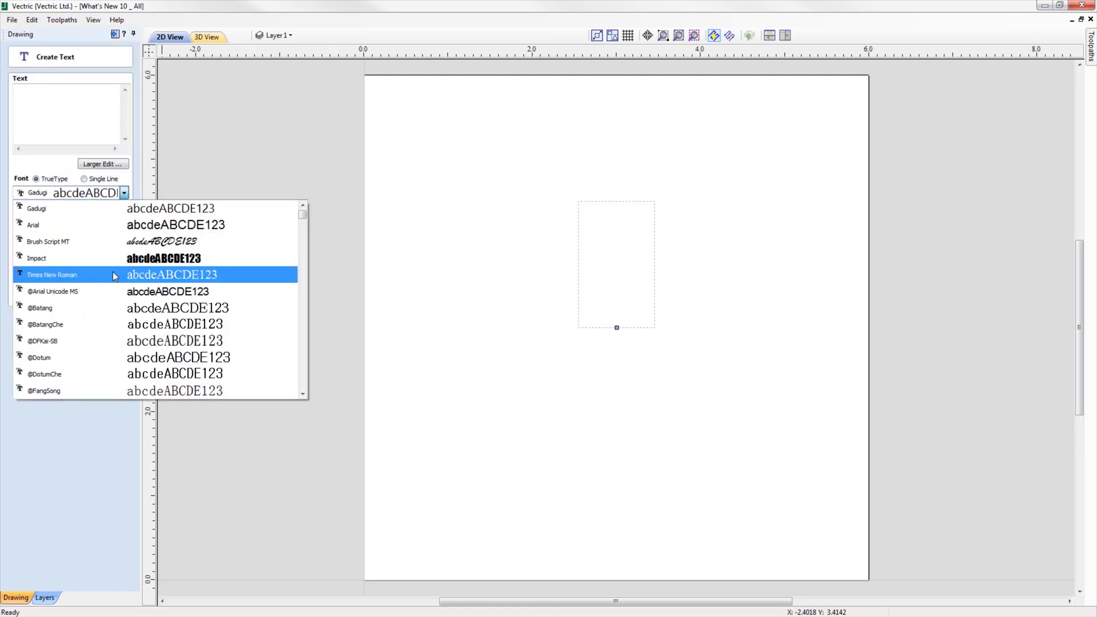
pyautogui.click(158, 185)
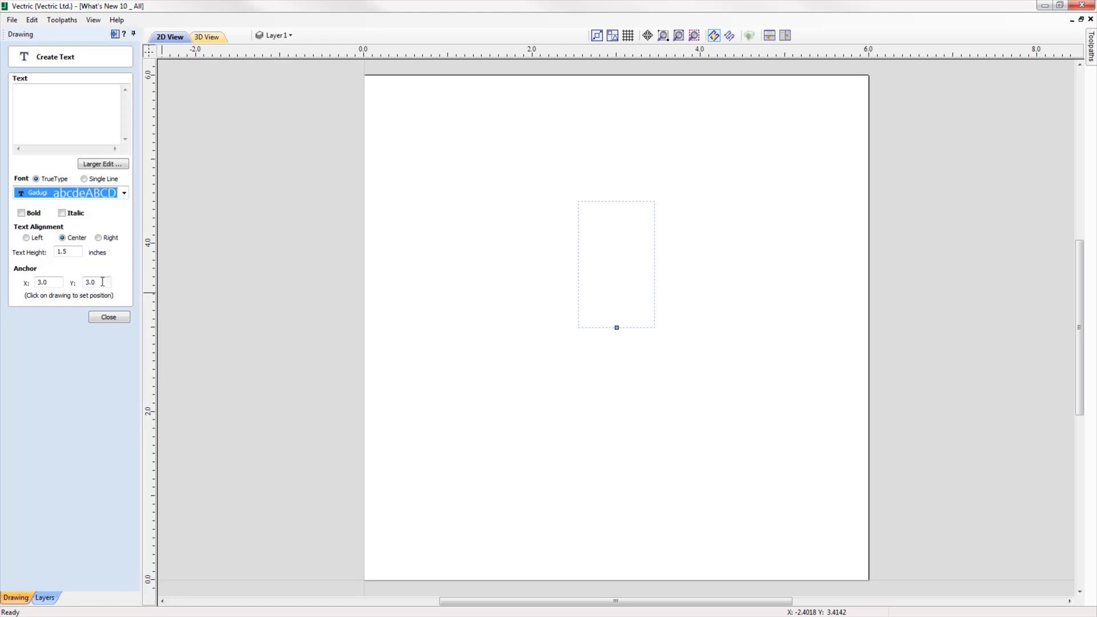
pyautogui.click(108, 317)
pyautogui.click(33, 20)
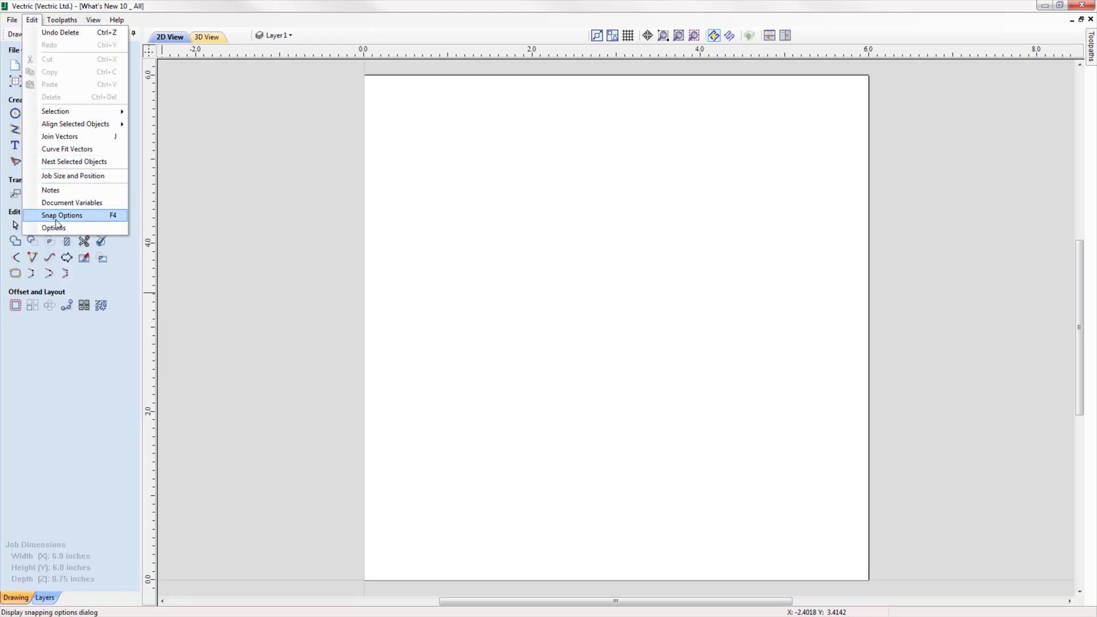
# Set the Recent Font List Size to 7 in the General Settings of Options
pyautogui.click(70, 225)
pyautogui.moveTo(666, 245); pyautogui.dragTo(666, 321)
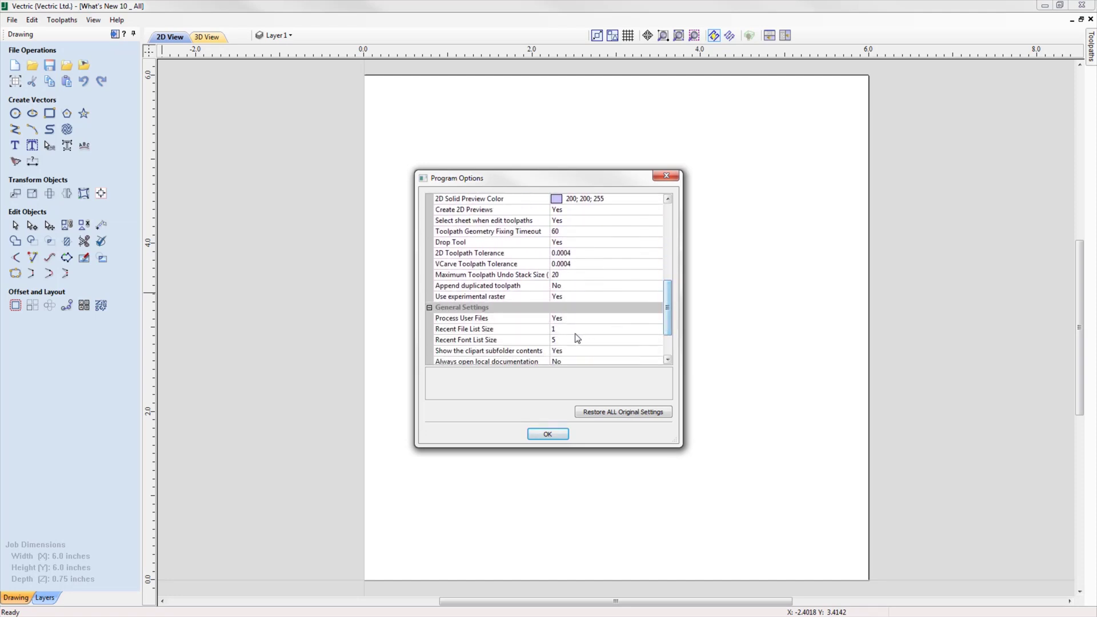
pyautogui.click(562, 340)
pyautogui.press('BackSpace')
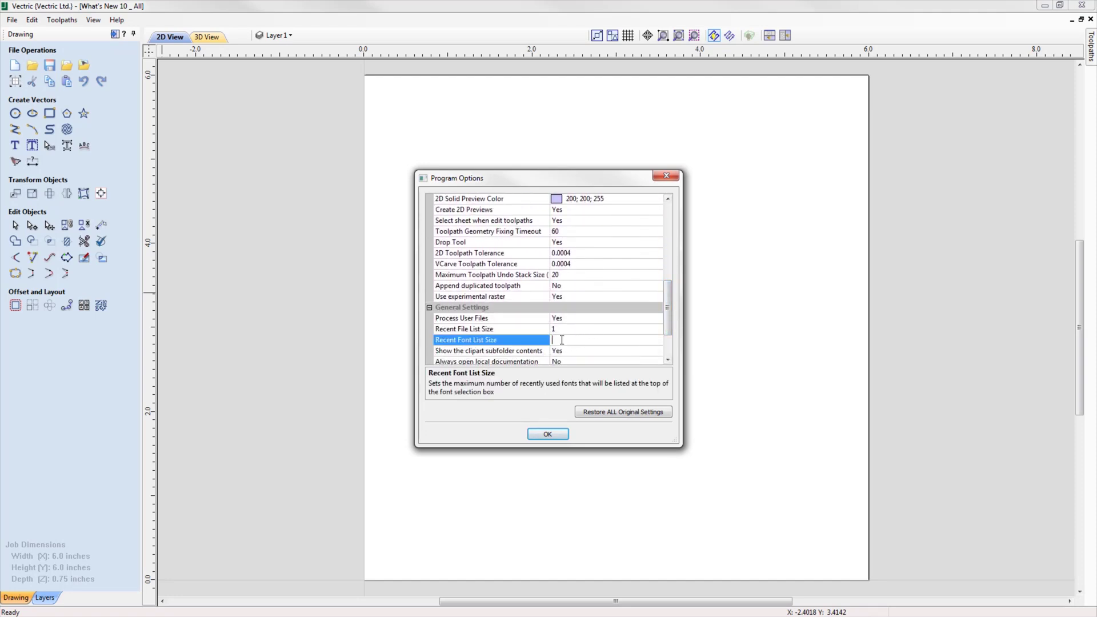
pyautogui.click(548, 434)
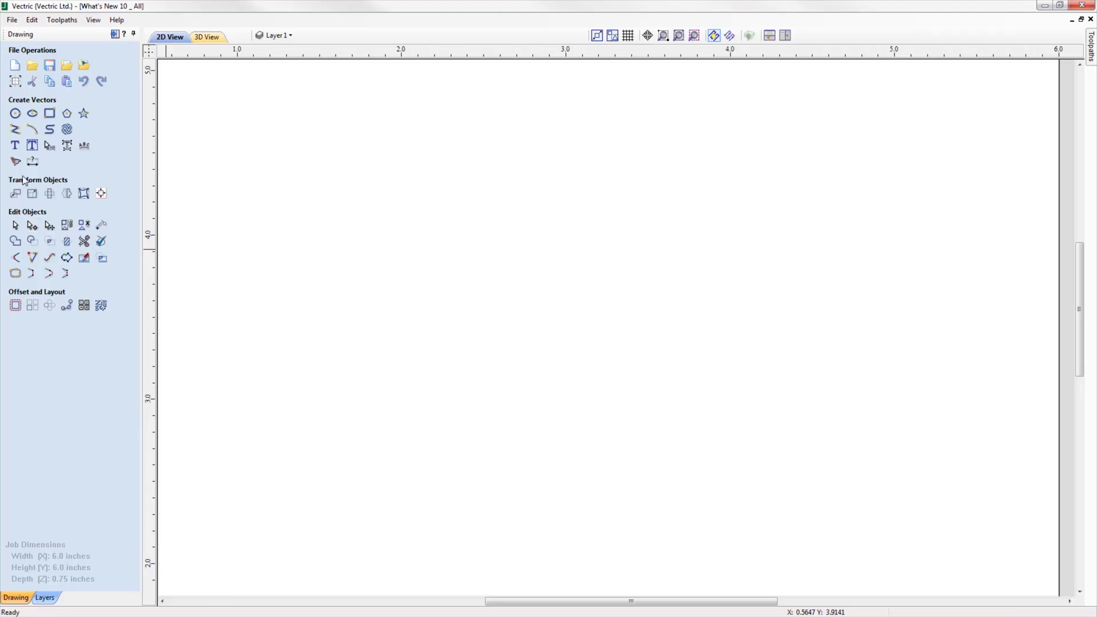
# Add the text 'Welding' in Brush Script MT near the canvas's upper left
pyautogui.click(16, 146)
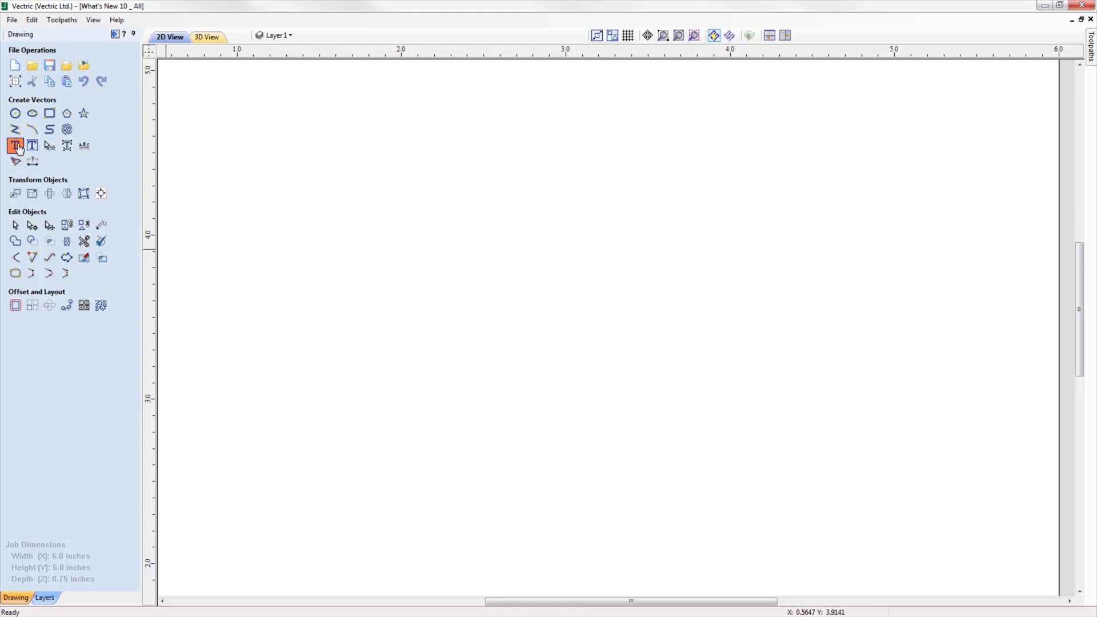
pyautogui.click(277, 261)
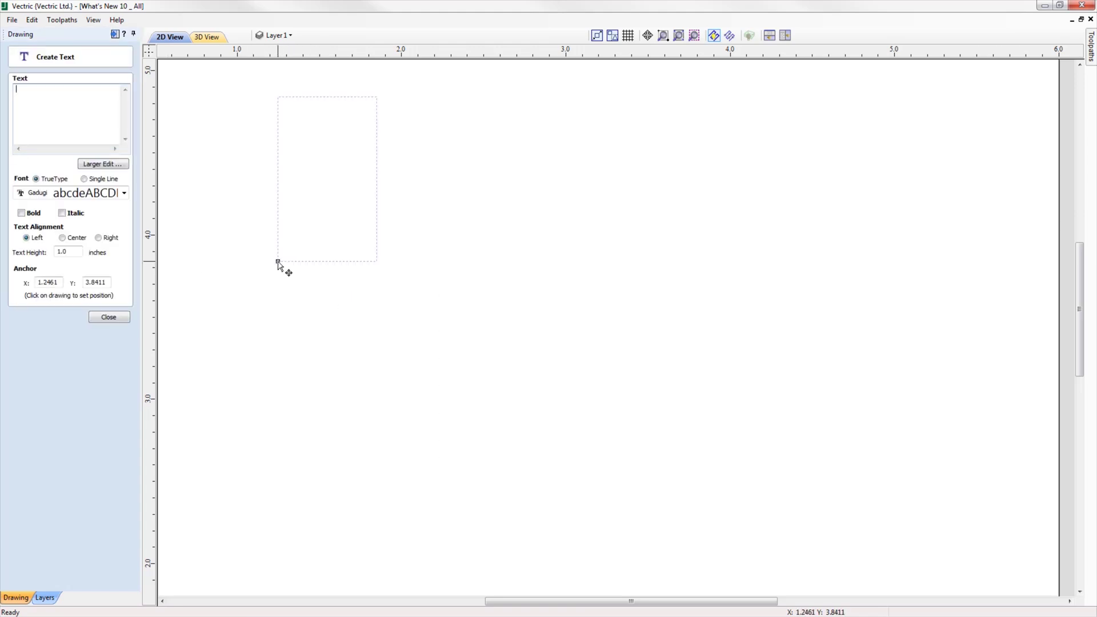
pyautogui.click(40, 194)
pyautogui.click(70, 222)
pyautogui.click(62, 129)
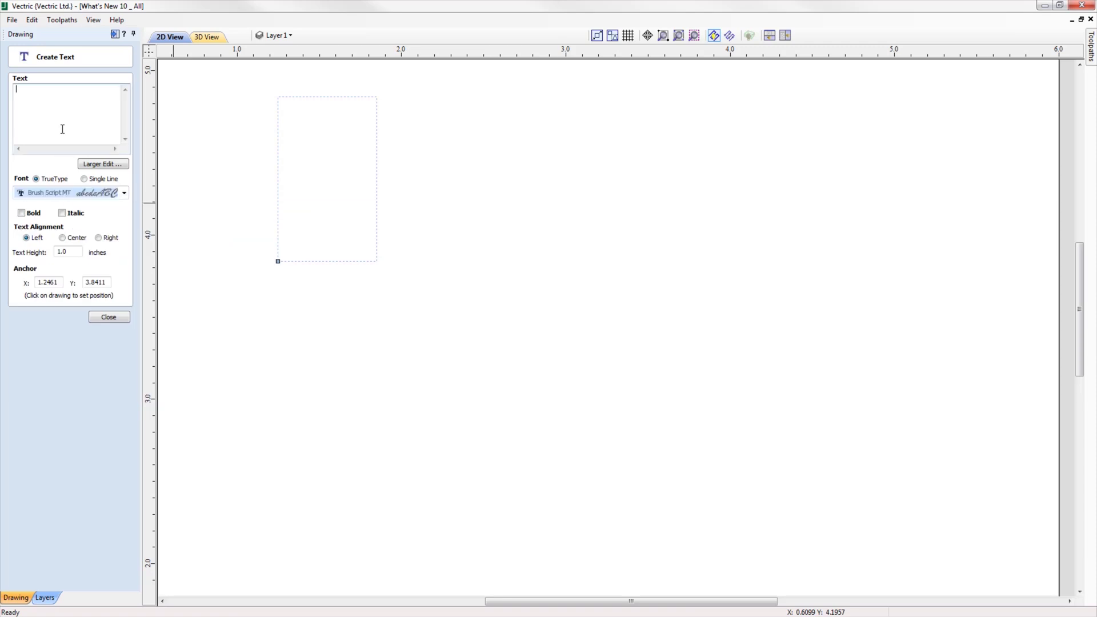
pyautogui.write('Wel')
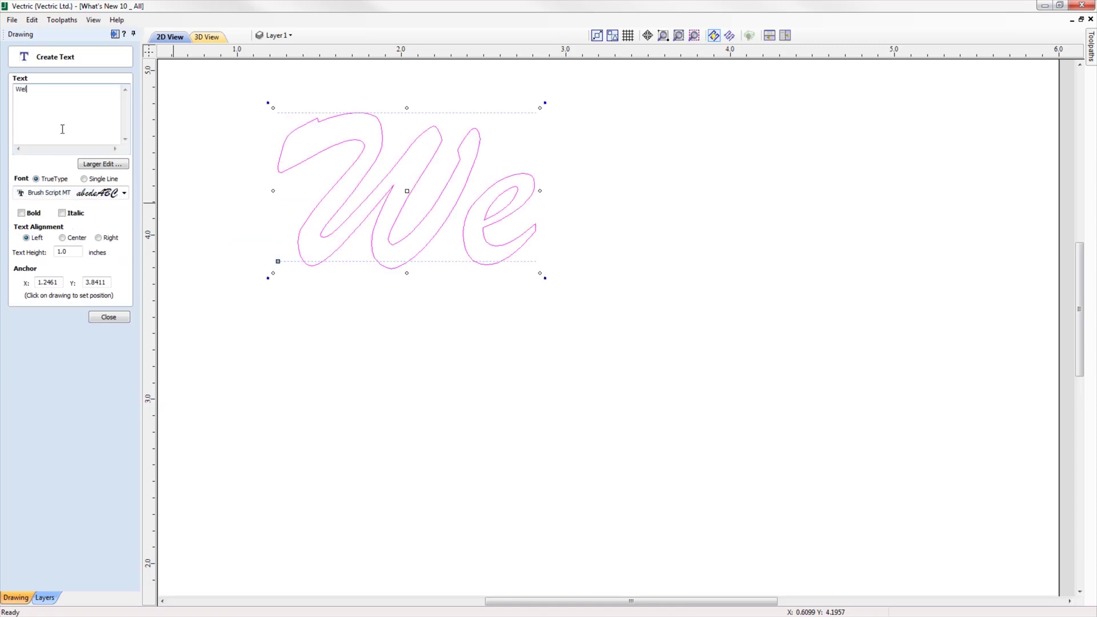
pyautogui.write('ding')
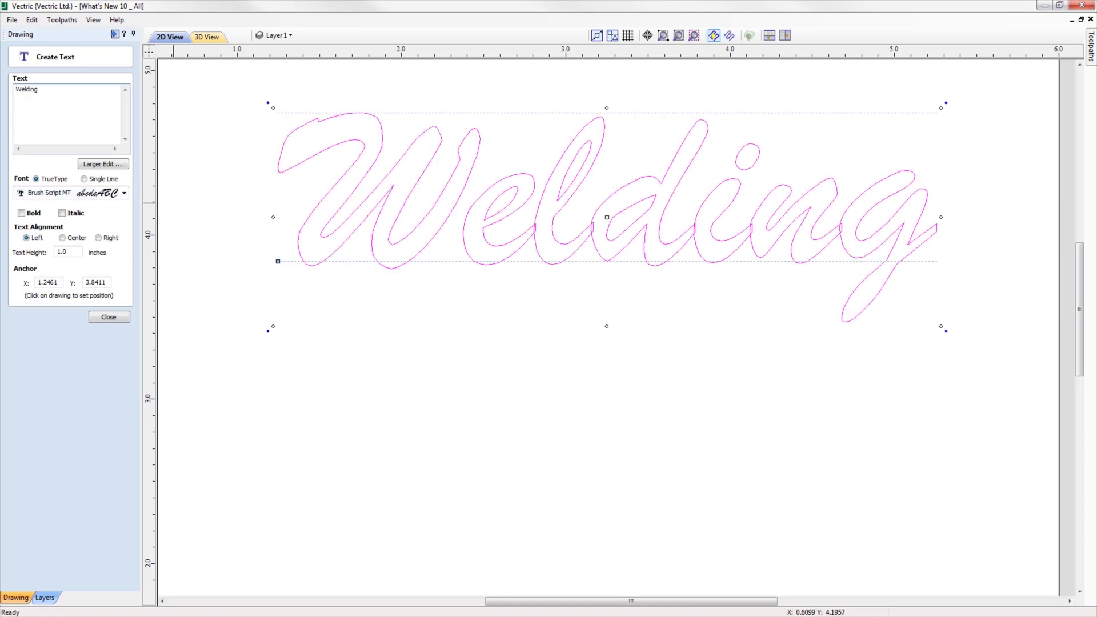
pyautogui.click(116, 318)
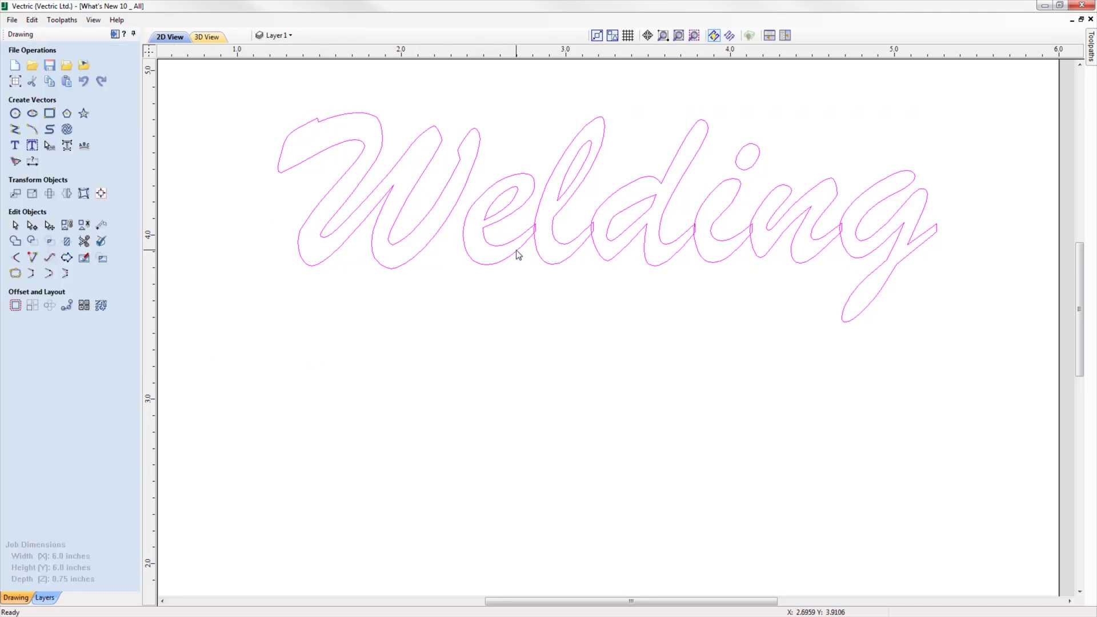
# Weld a kept copy, move it below, then weld the original with Replace
pyautogui.click(518, 255)
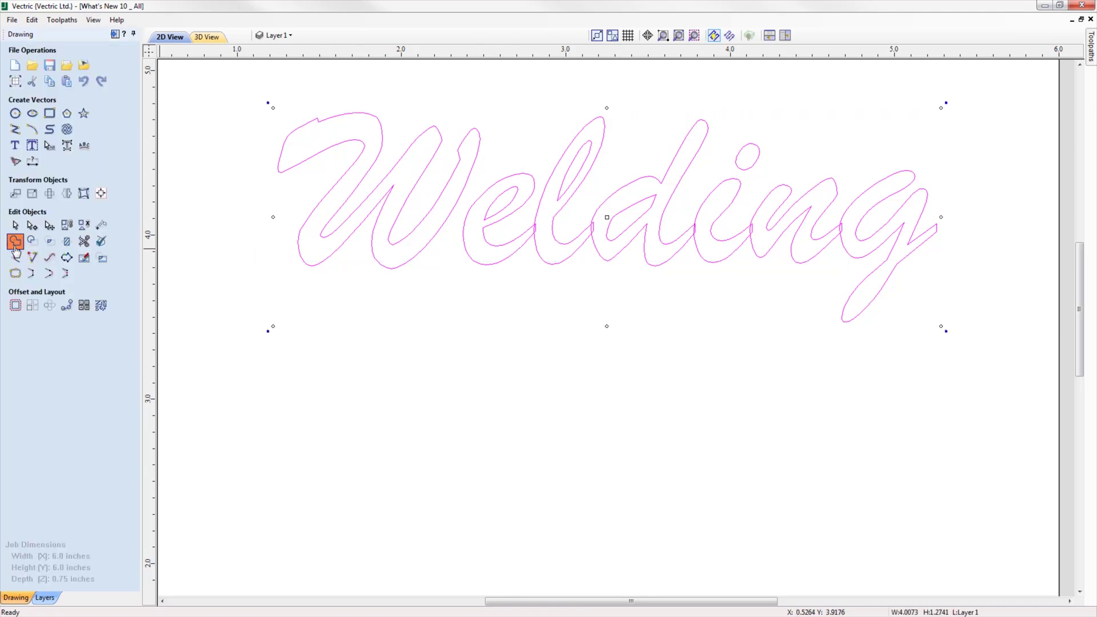
pyautogui.click(15, 242)
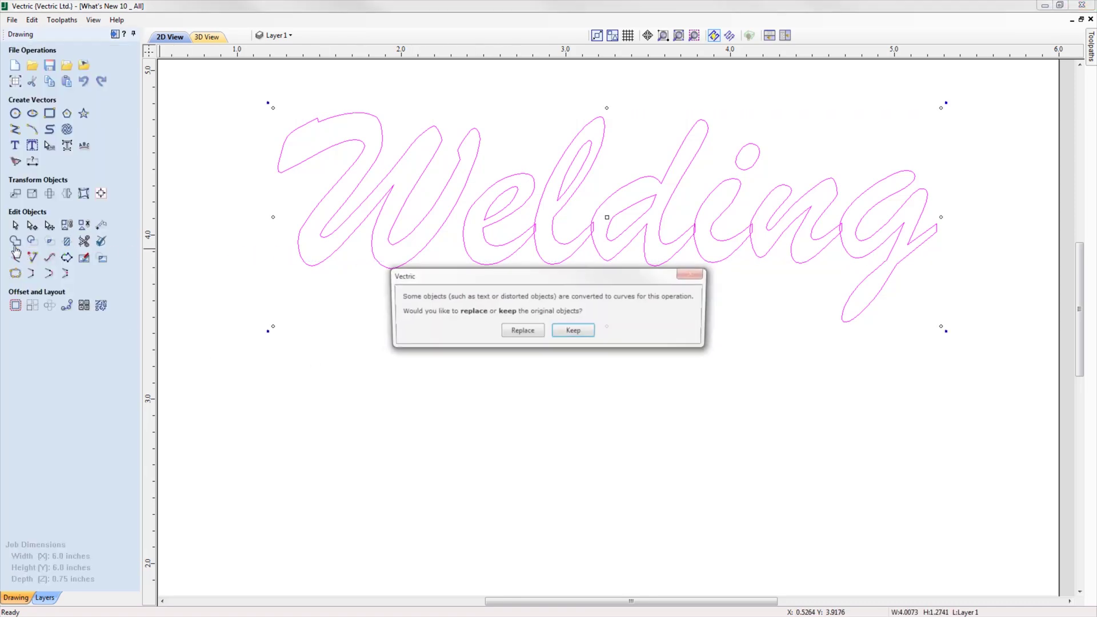
pyautogui.click(574, 331)
pyautogui.moveTo(593, 225); pyautogui.dragTo(589, 444)
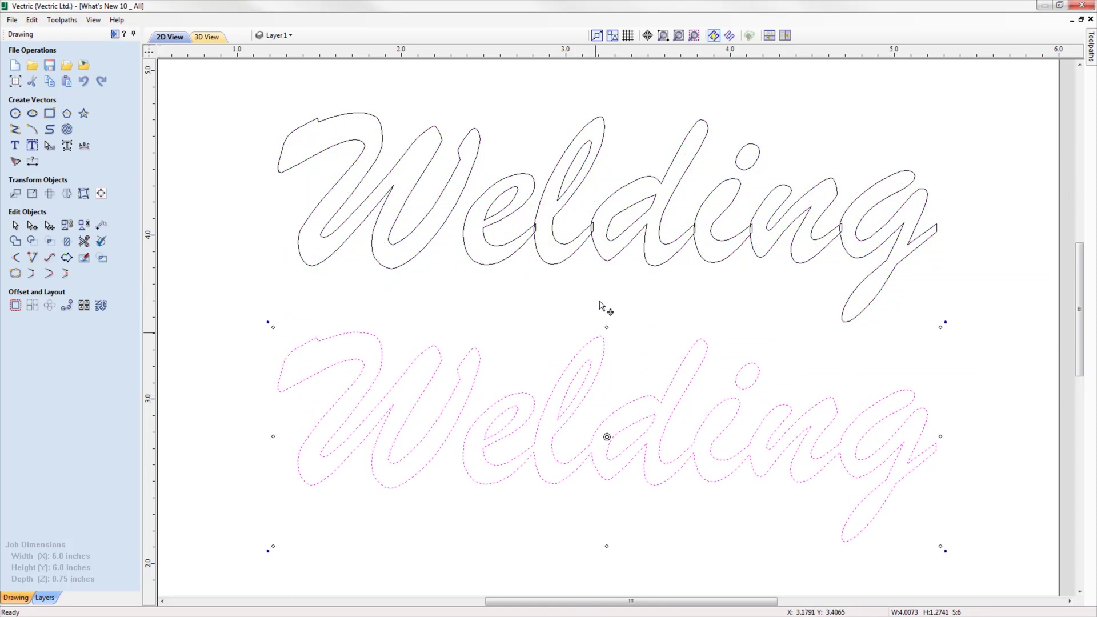
pyautogui.click(599, 240)
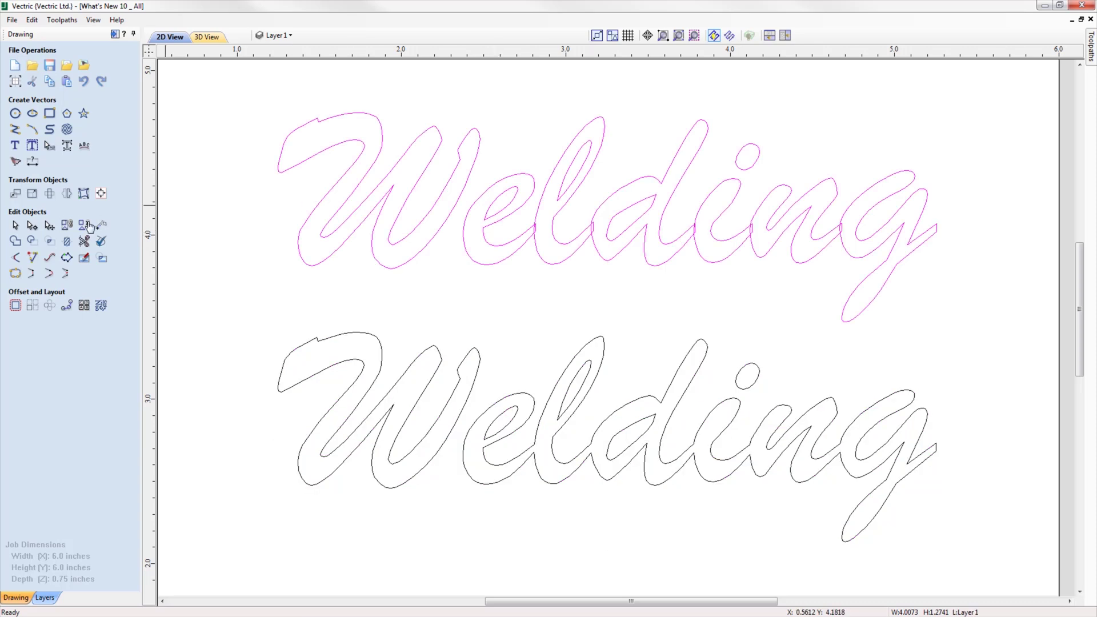
pyautogui.click(16, 240)
pyautogui.click(522, 331)
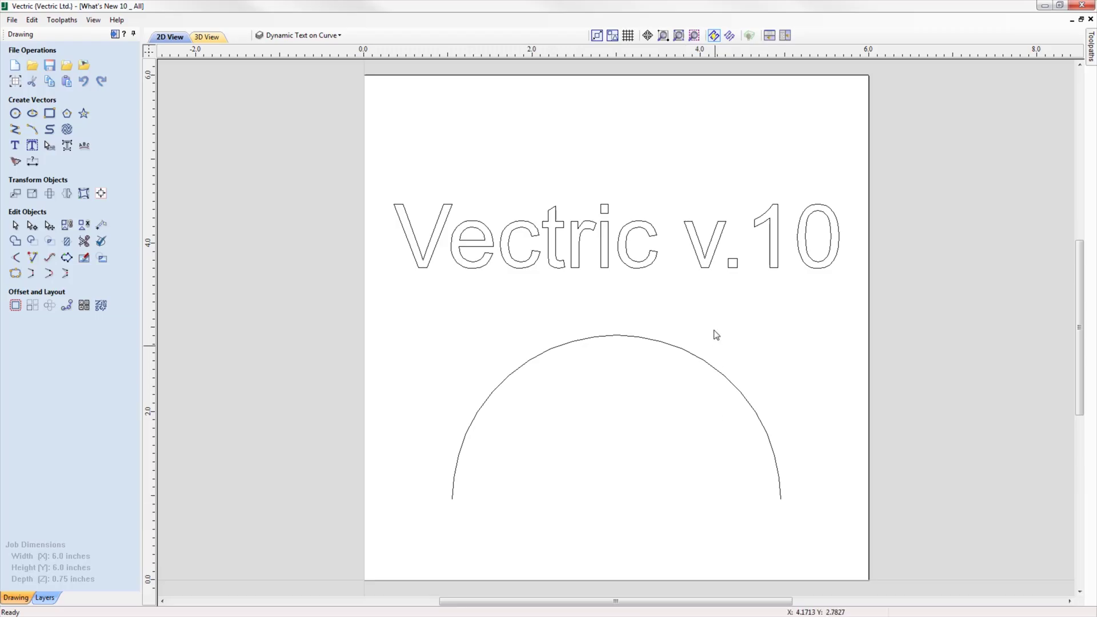
# Wrap the Vectric v.10 text onto the arc, trying alignments, with 0.2 offset distance
pyautogui.click(708, 254)
pyautogui.keyDown('shift'); pyautogui.click(696, 354); pyautogui.keyUp('shift')
pyautogui.click(84, 145)
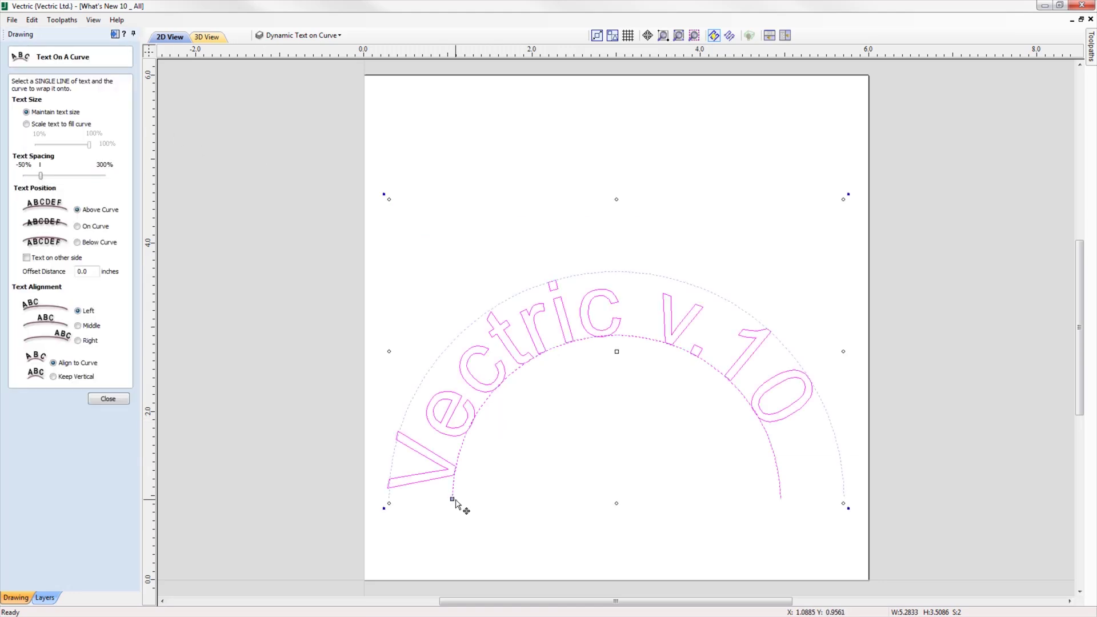
pyautogui.moveTo(453, 500); pyautogui.dragTo(456, 473)
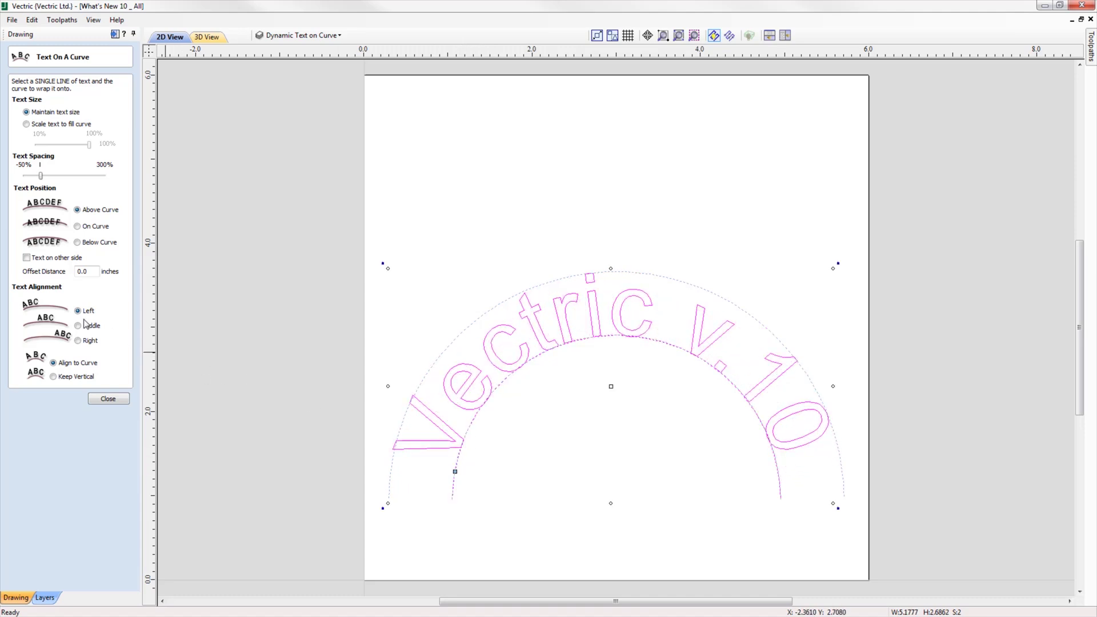
pyautogui.click(80, 341)
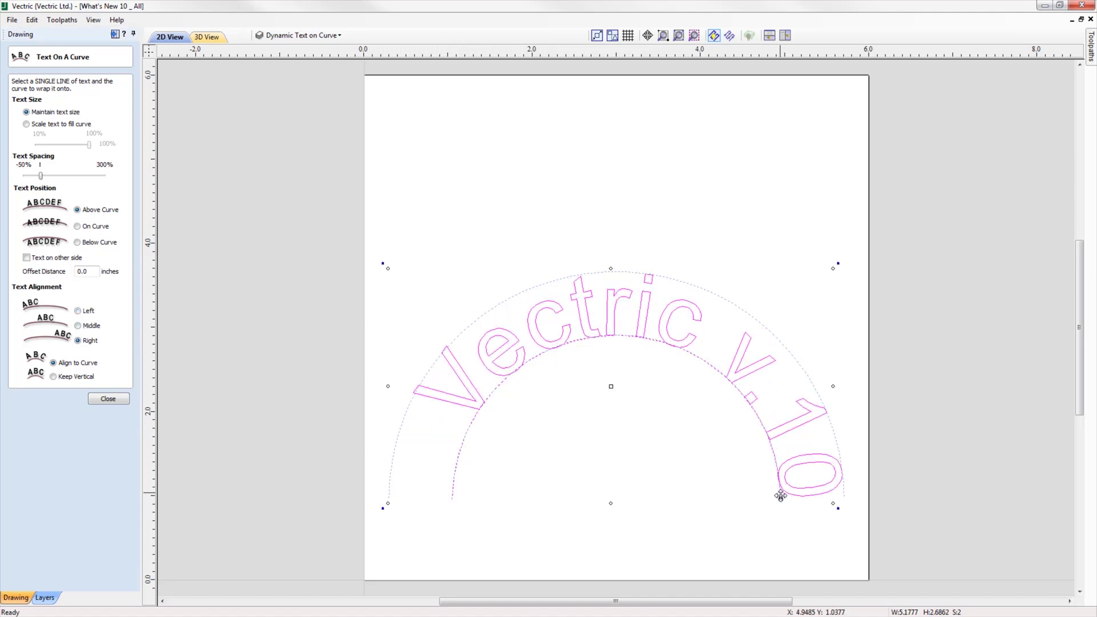
pyautogui.moveTo(783, 496); pyautogui.dragTo(765, 431)
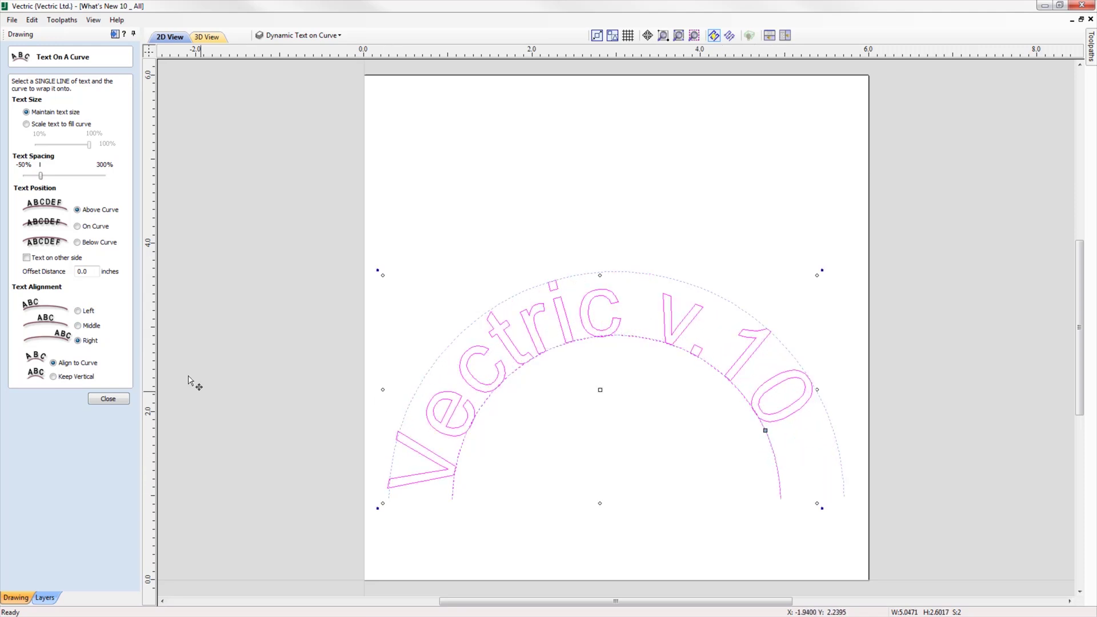
pyautogui.click(78, 326)
pyautogui.moveTo(616, 335)
pyautogui.mouseDown()
pyautogui.moveTo(642, 335)
pyautogui.moveTo(612, 336)
pyautogui.mouseUp()
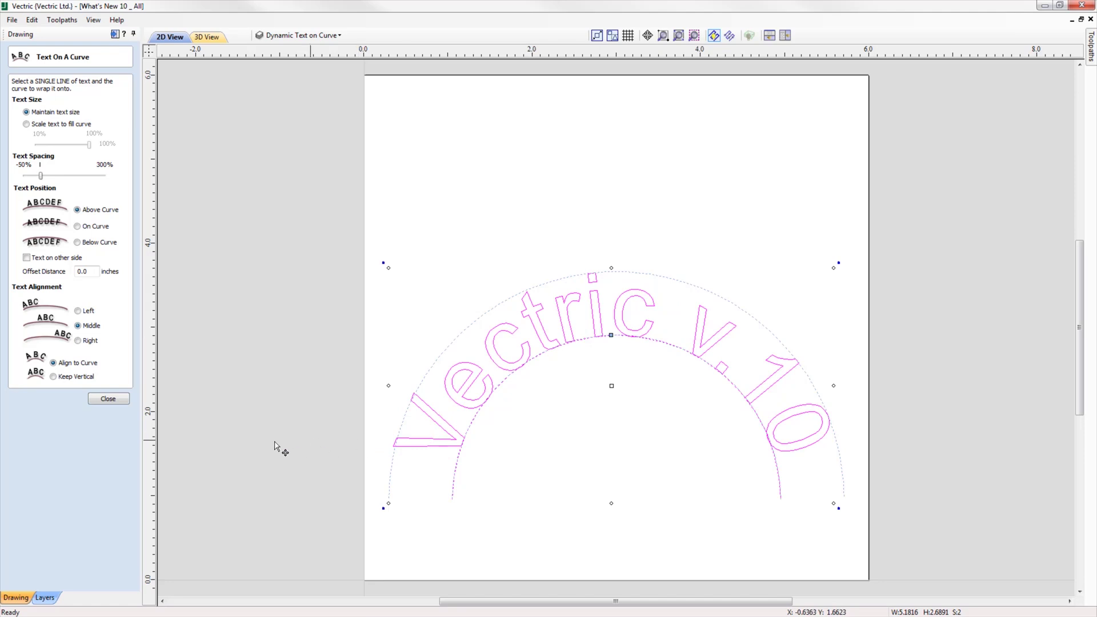
pyautogui.moveTo(83, 271); pyautogui.dragTo(94, 268)
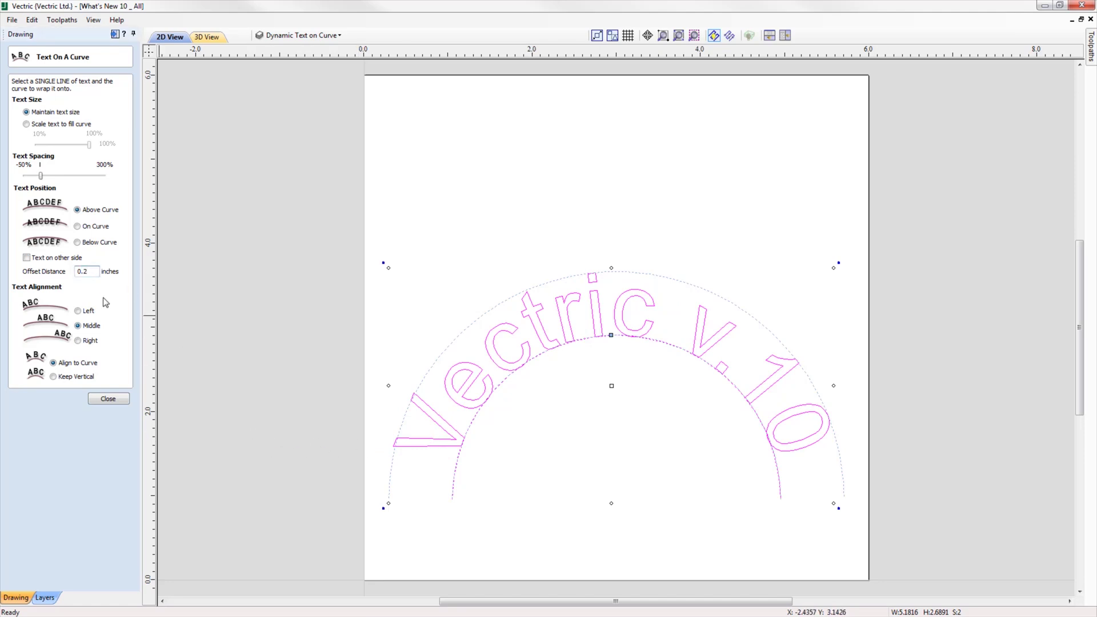
pyautogui.click(115, 402)
# Move the curved text higher and re-edit it with Right alignment along the arc
pyautogui.click(351, 543)
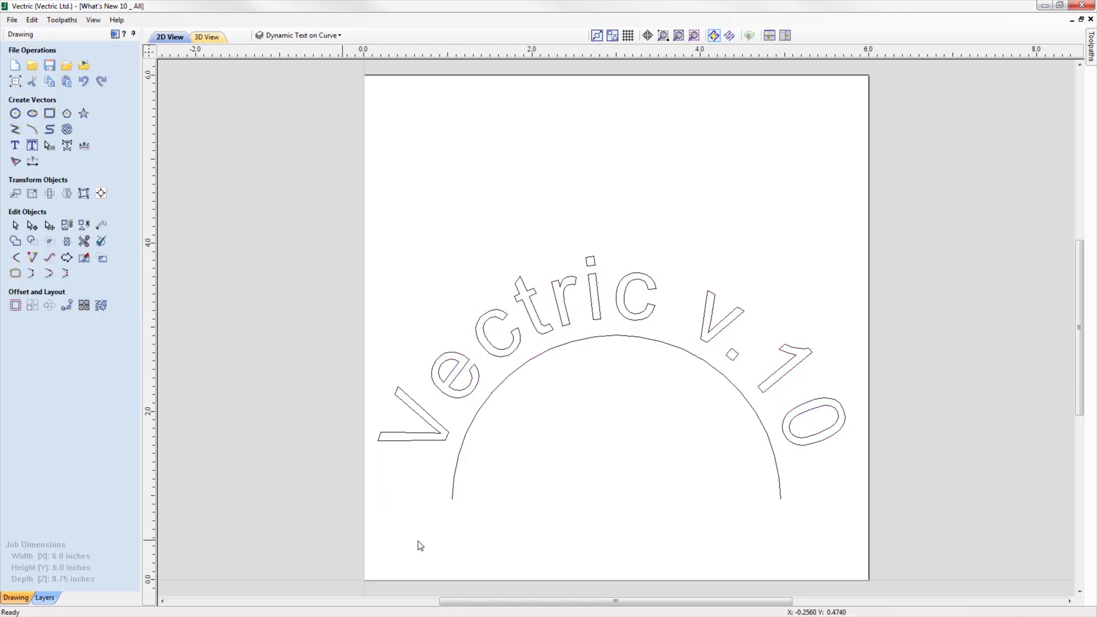
pyautogui.click(521, 371)
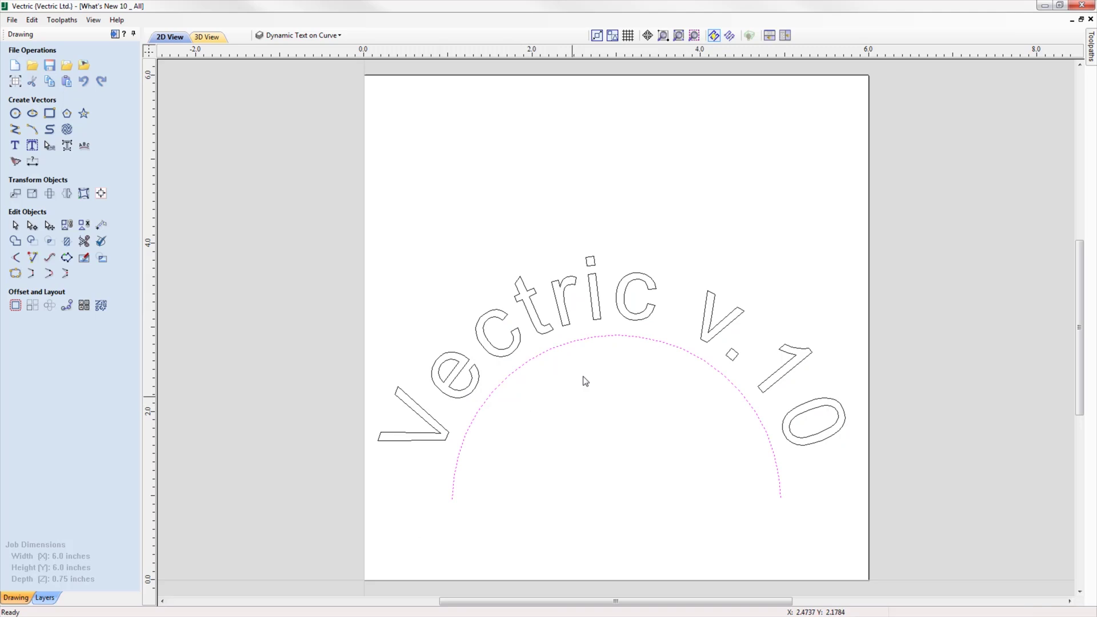
pyautogui.click(595, 319)
pyautogui.moveTo(595, 319); pyautogui.dragTo(595, 221)
pyautogui.click(84, 147)
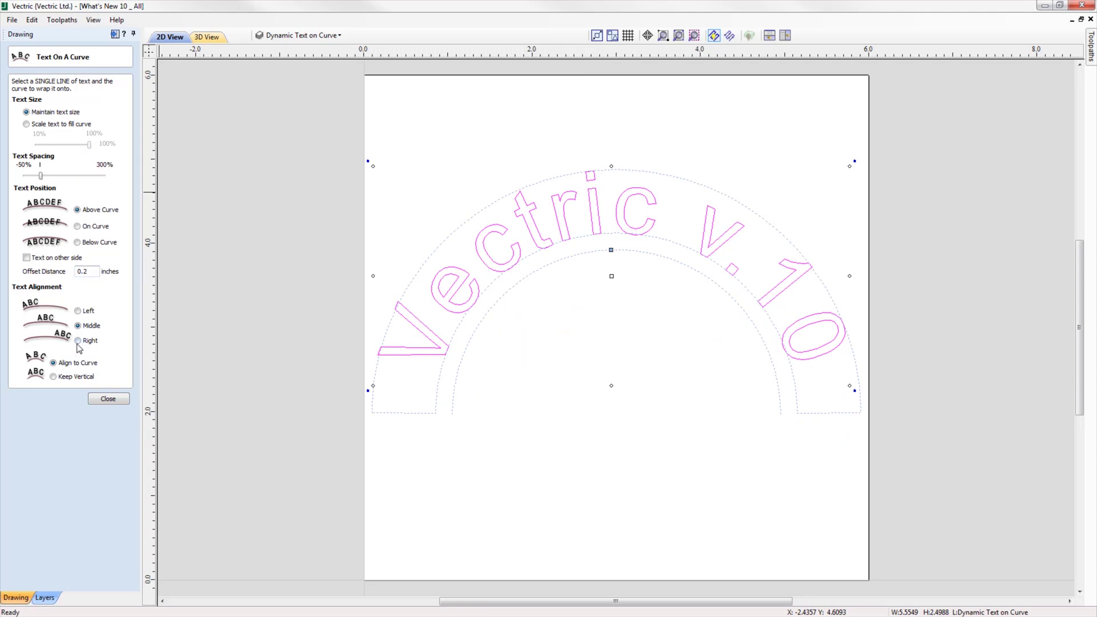
pyautogui.click(78, 341)
pyautogui.moveTo(782, 409)
pyautogui.mouseDown()
pyautogui.moveTo(752, 372)
pyautogui.moveTo(772, 375)
pyautogui.moveTo(764, 421)
pyautogui.mouseUp()
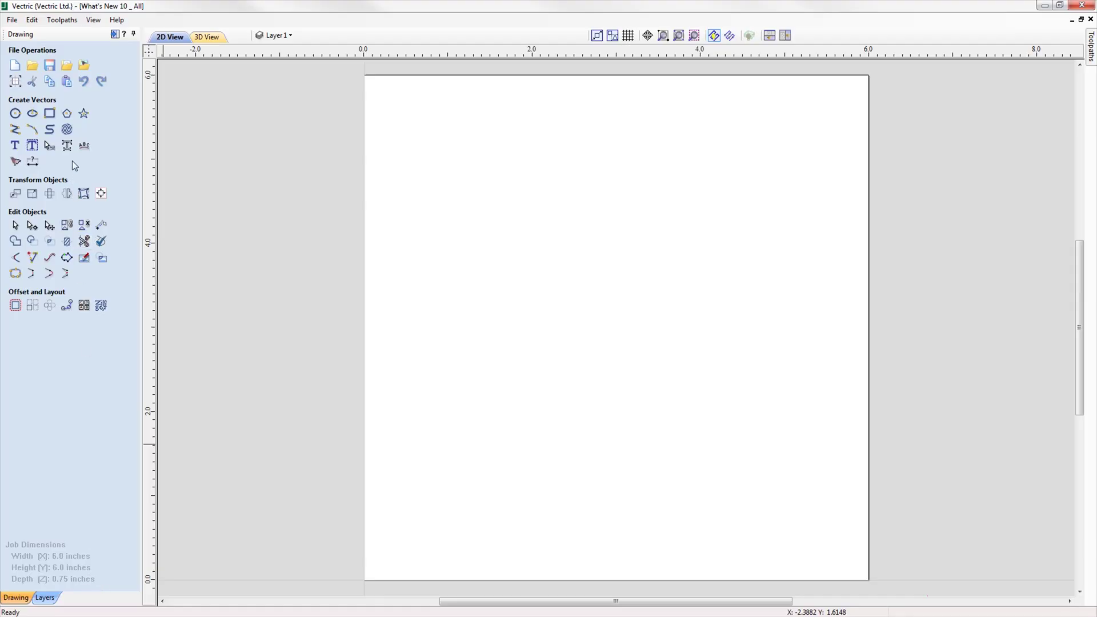
# Create a 3-sided polygon with 2-inch side length centred at X 3.0, Y 3.0
pyautogui.click(66, 114)
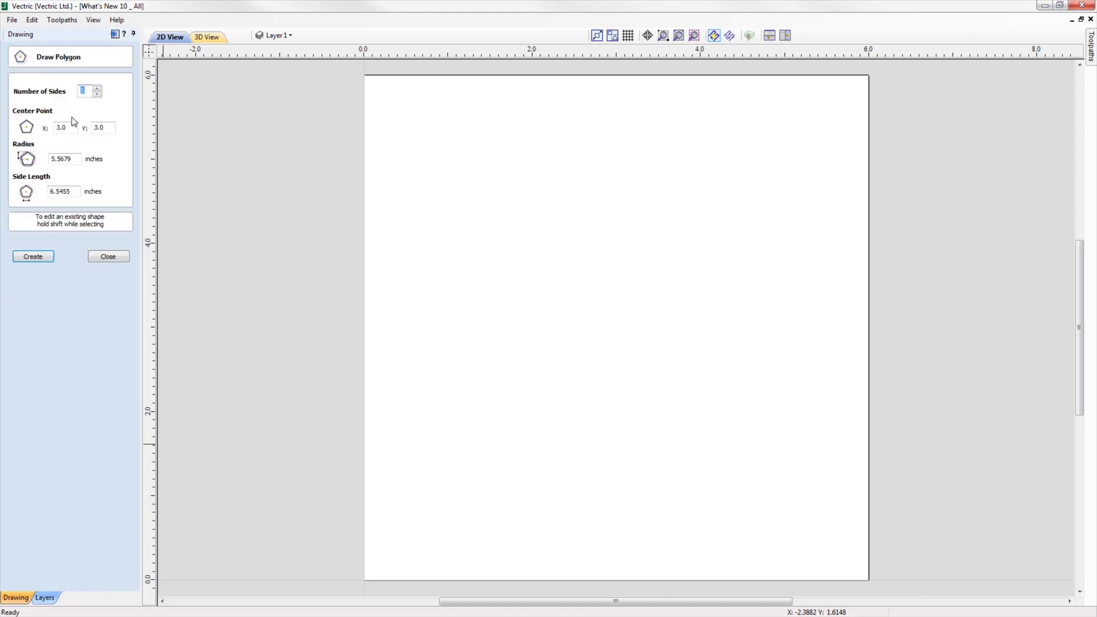
pyautogui.click(98, 94)
pyautogui.moveTo(76, 191); pyautogui.dragTo(55, 191)
pyautogui.write('2')
pyautogui.click(40, 255)
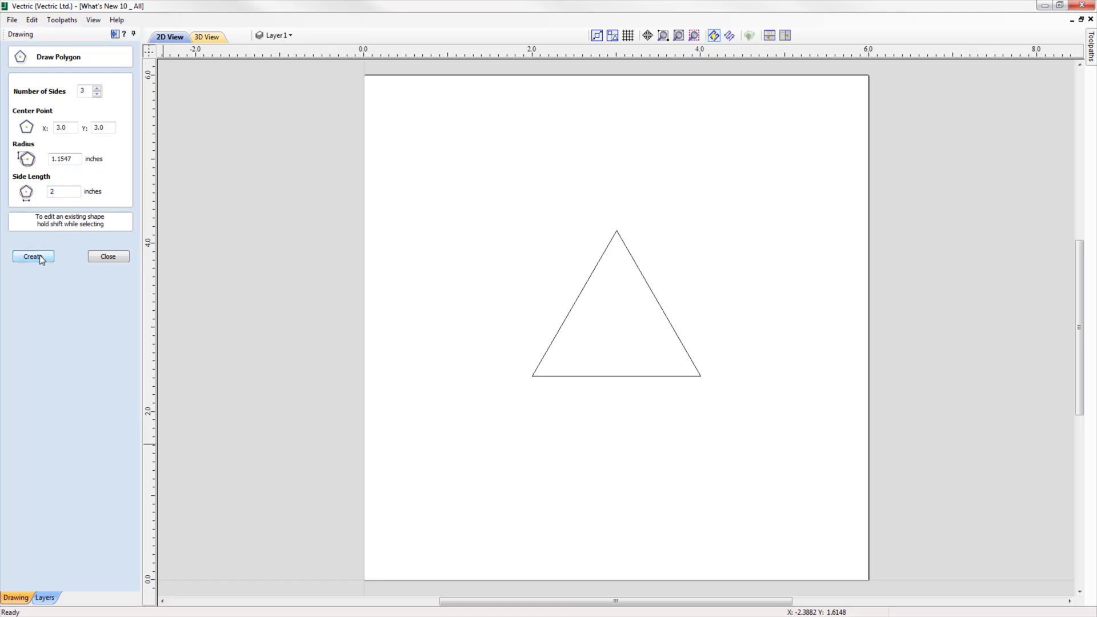
pyautogui.click(112, 255)
# Dimension the triangle's left side, lower-left corner to apex, with the 2.0 label on the left
pyautogui.click(33, 161)
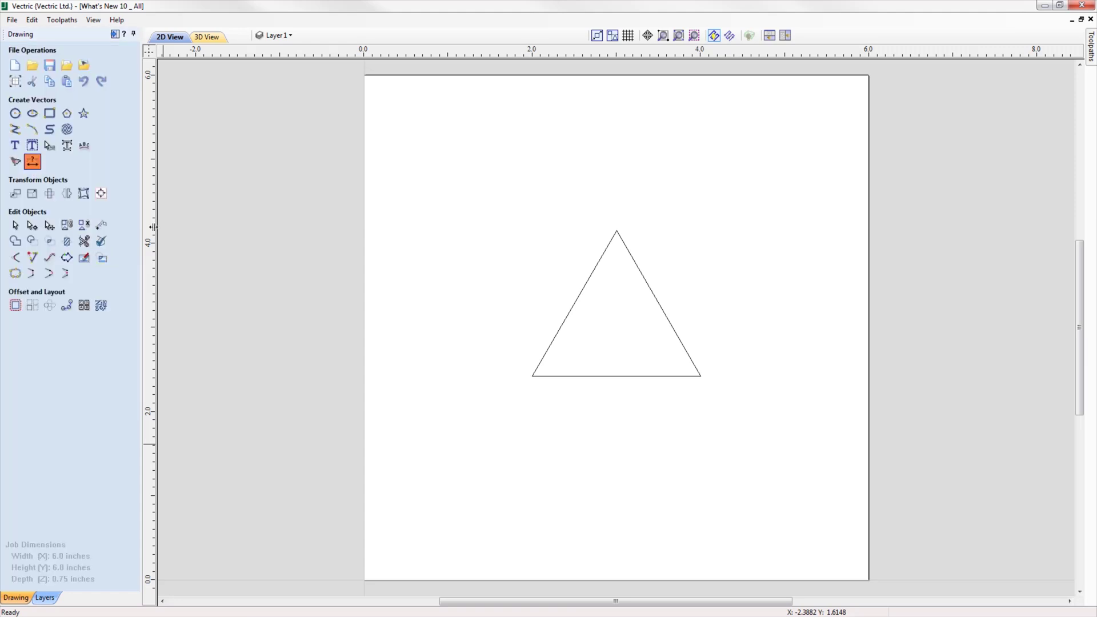
pyautogui.click(533, 376)
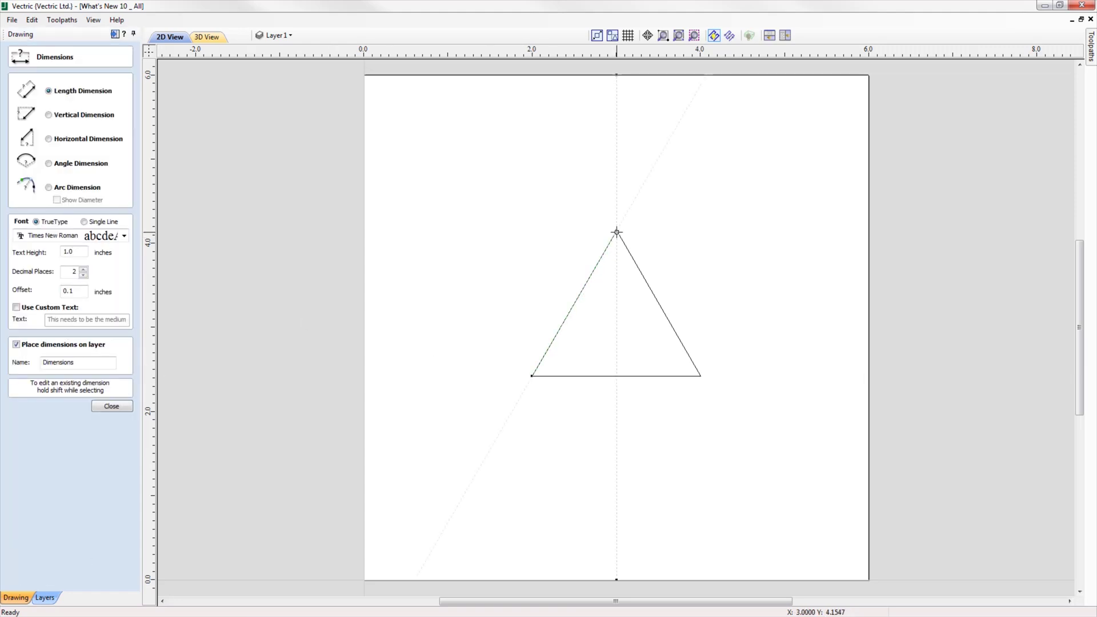
pyautogui.click(616, 232)
pyautogui.click(457, 211)
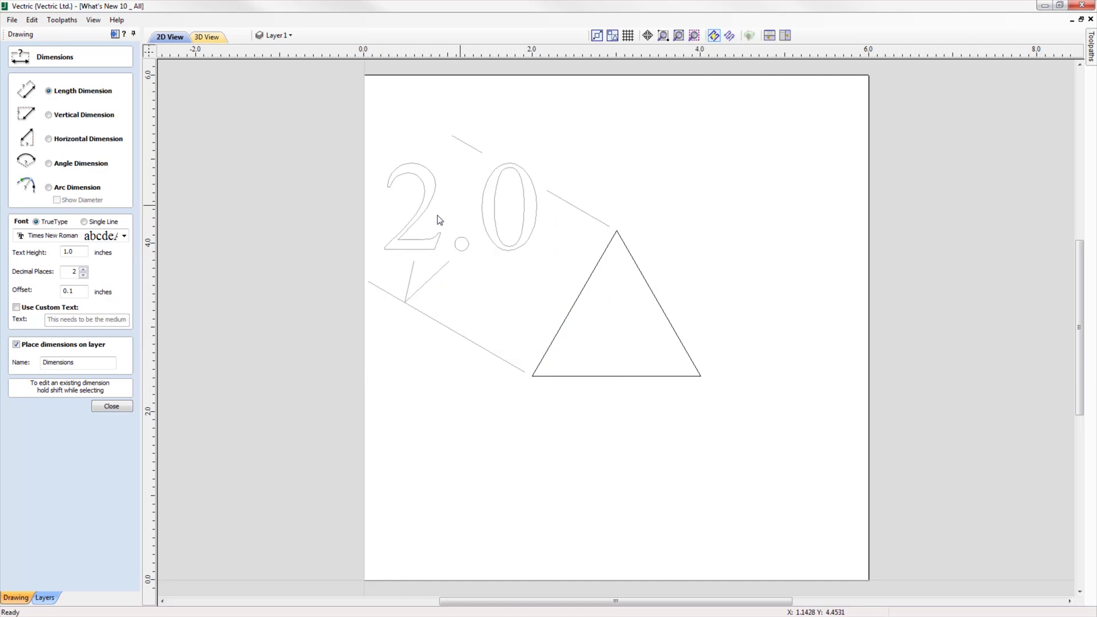
pyautogui.click(112, 406)
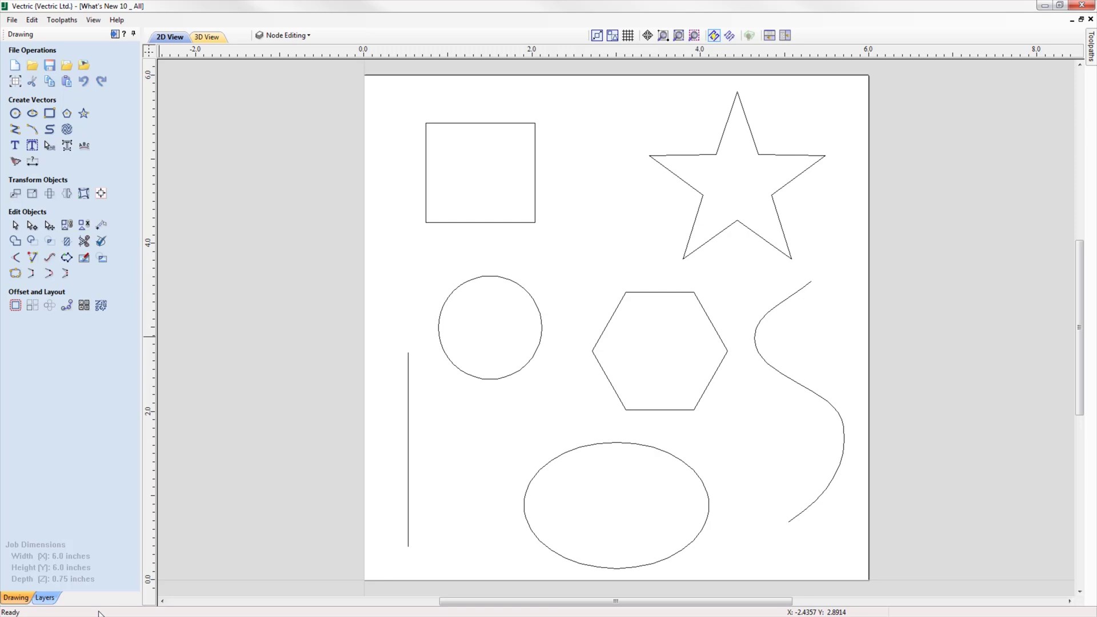
pyautogui.click(490, 379)
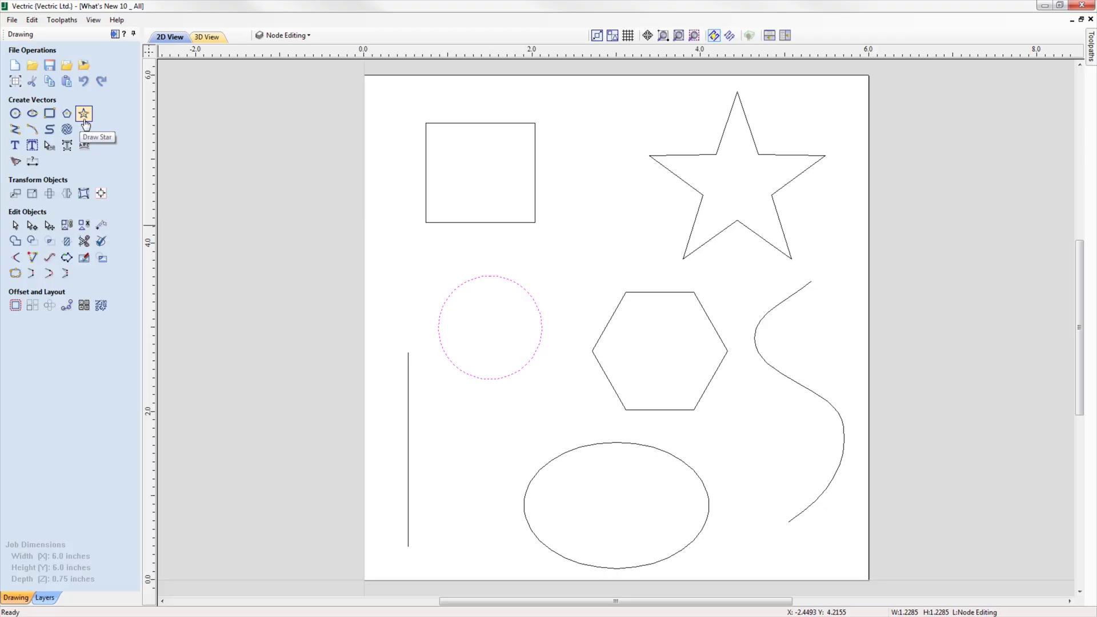
pyautogui.press('e')
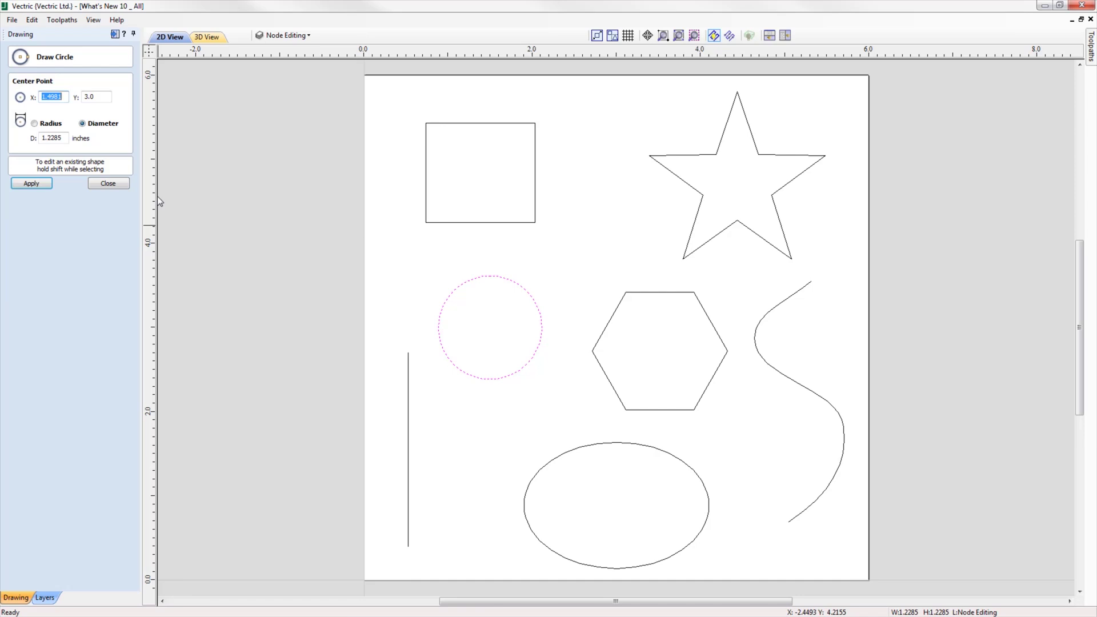
pyautogui.press('Escape')
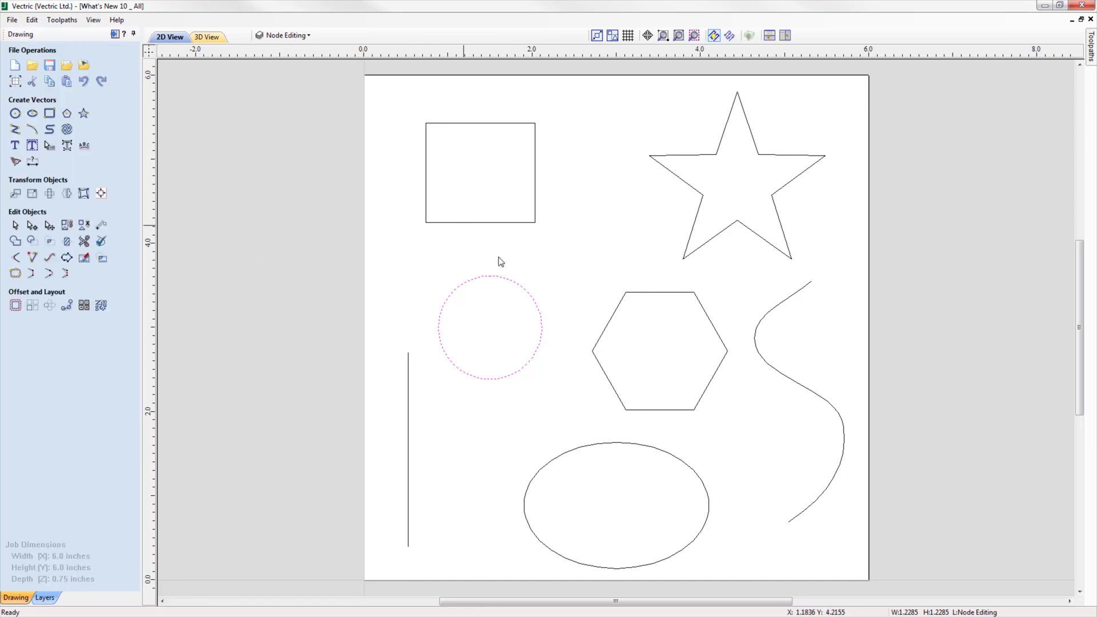
pyautogui.click(590, 445)
pyautogui.press('e')
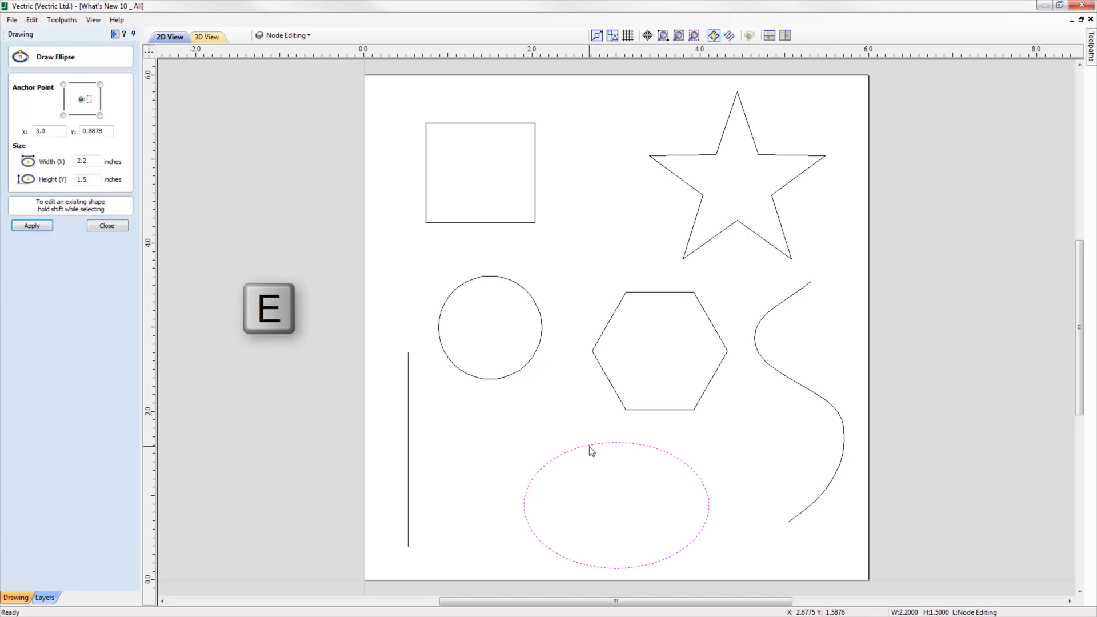
pyautogui.press('Escape')
pyautogui.click(529, 228)
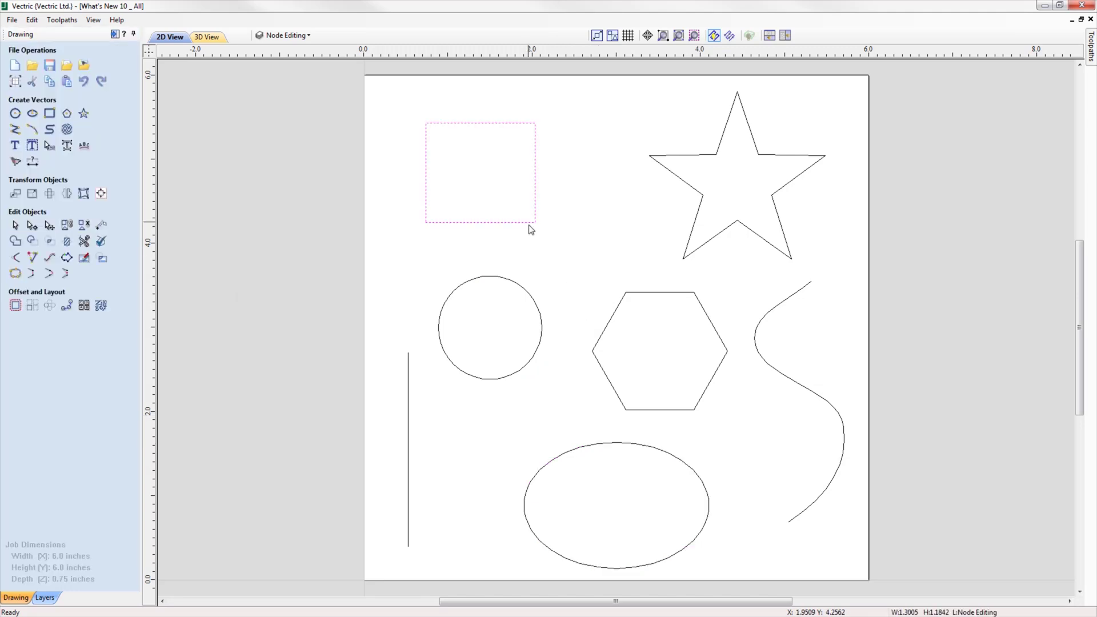
pyautogui.click(529, 228)
pyautogui.press('e')
pyautogui.press('Escape')
pyautogui.click(613, 320)
pyautogui.press('e')
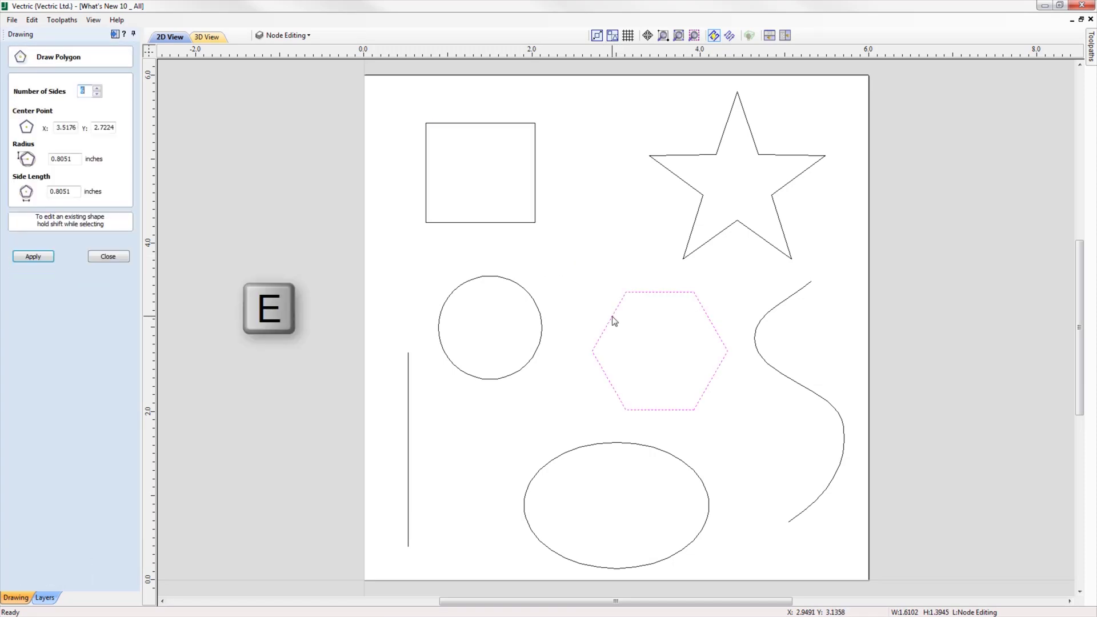
pyautogui.press('Escape')
pyautogui.click(685, 256)
pyautogui.press('e')
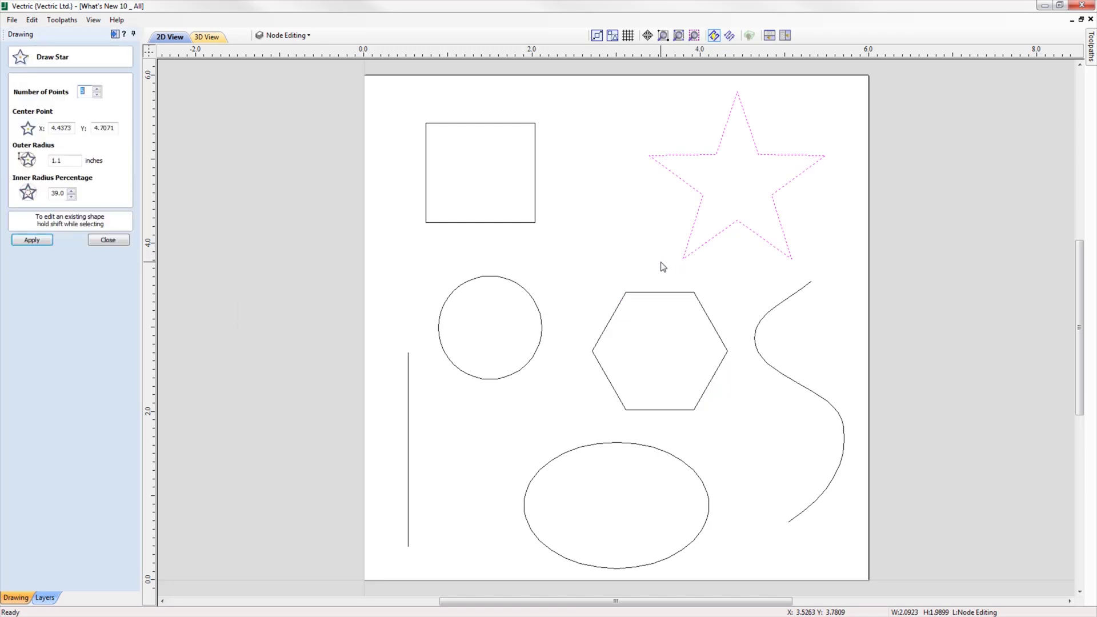
pyautogui.press('Escape')
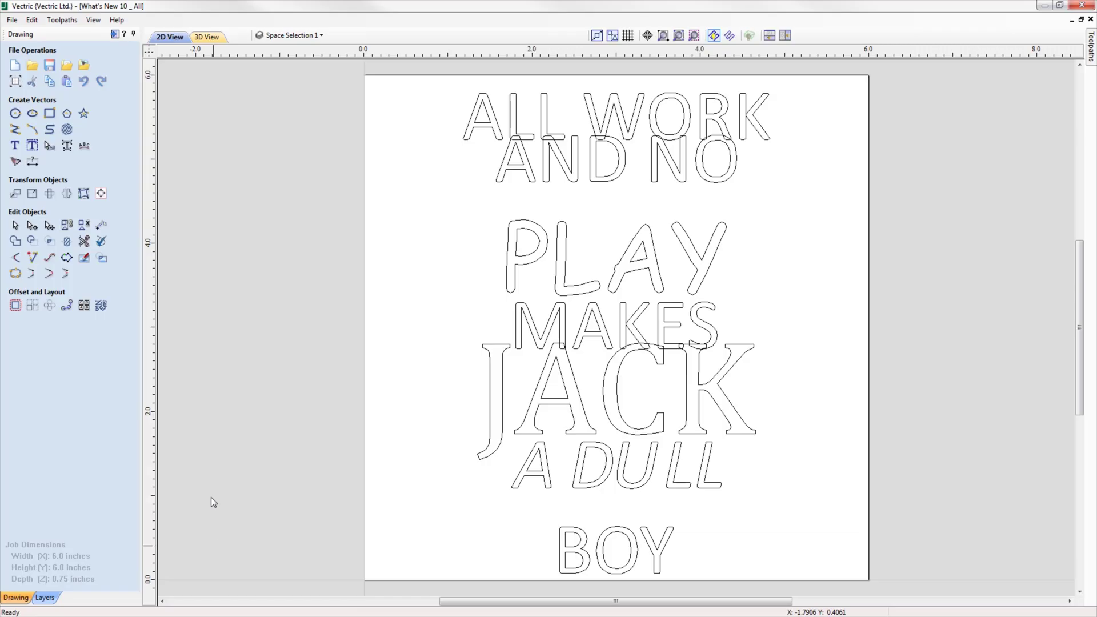
# Space the seven text lines evenly top to bottom with the Alignment Tools
pyautogui.click(101, 194)
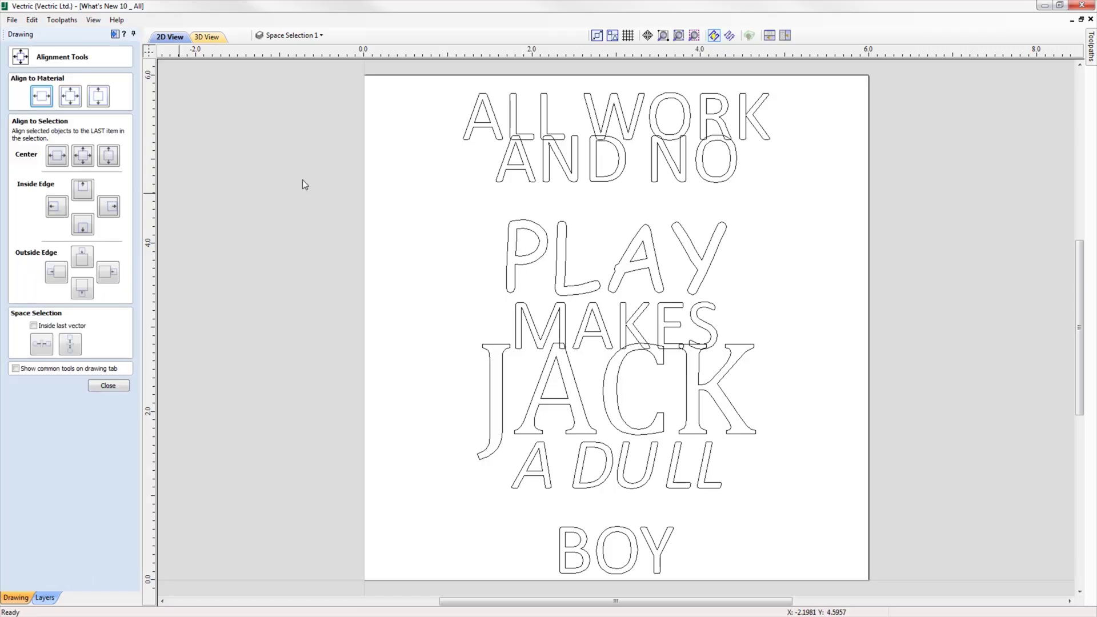
pyautogui.moveTo(412, 82); pyautogui.dragTo(843, 581)
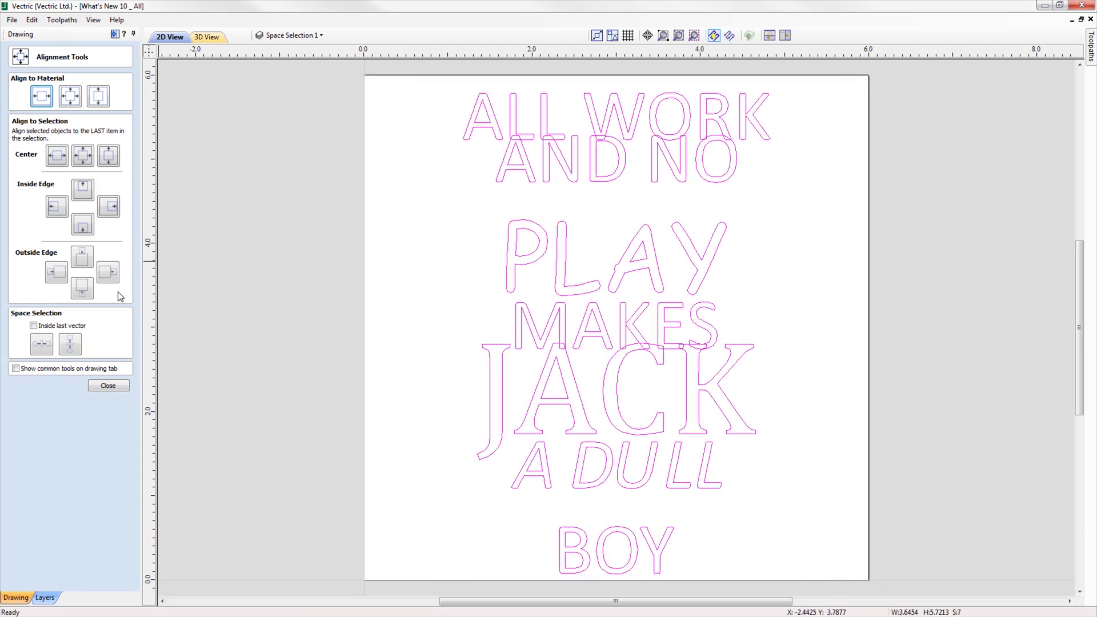
pyautogui.click(69, 349)
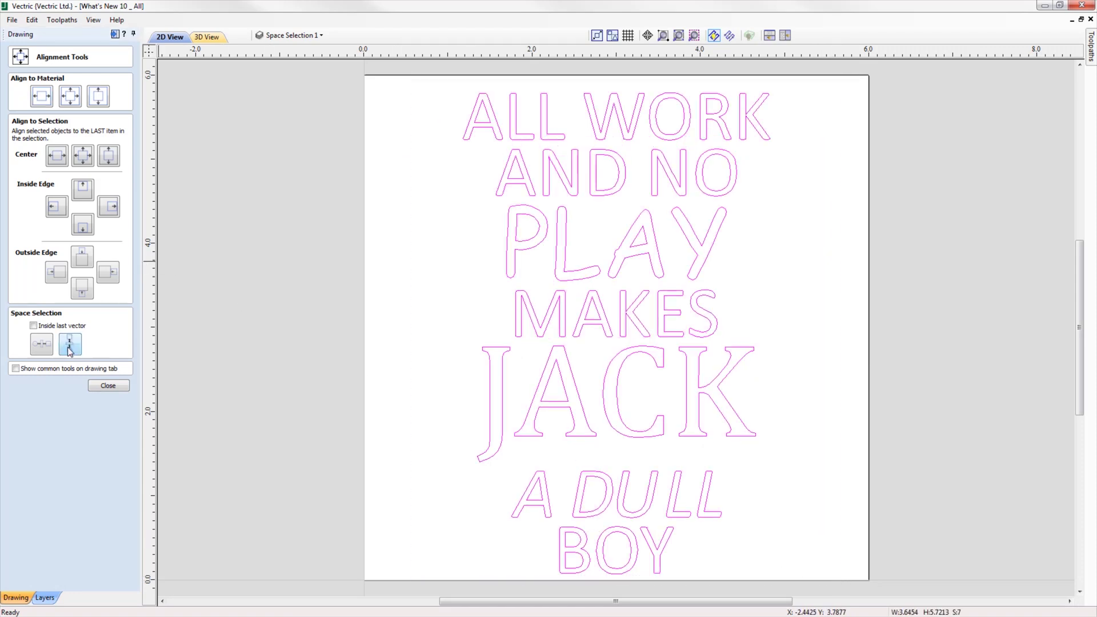
pyautogui.click(108, 386)
pyautogui.click(272, 152)
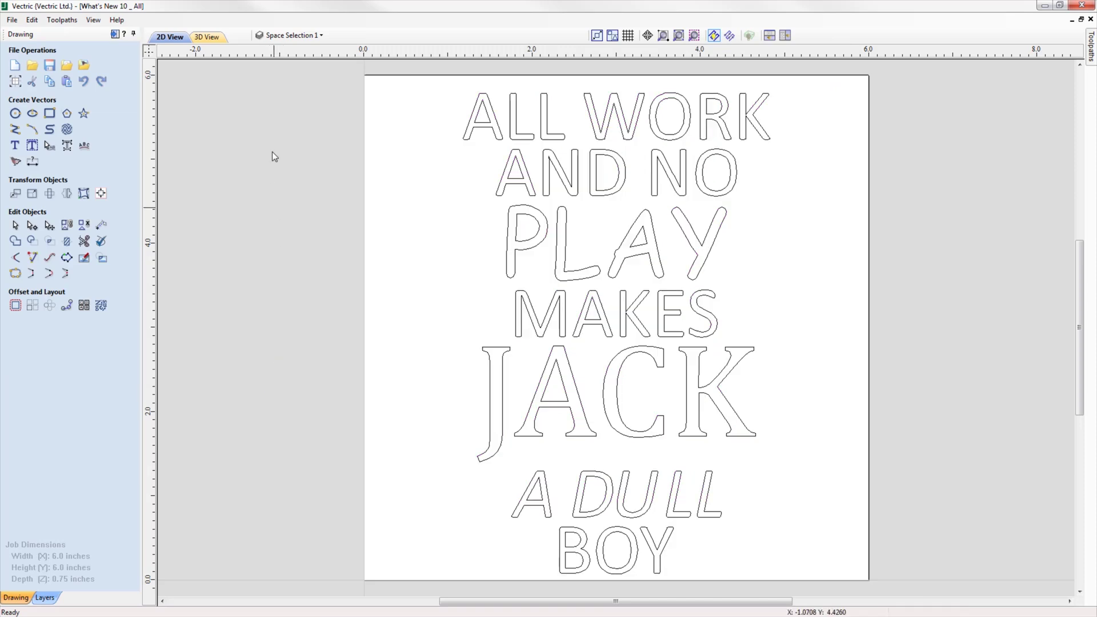
# On layer Space Selection 2, space the star, circles, rounded rectangle and square evenly across
pyautogui.click(287, 36)
pyautogui.click(275, 111)
pyautogui.click(275, 123)
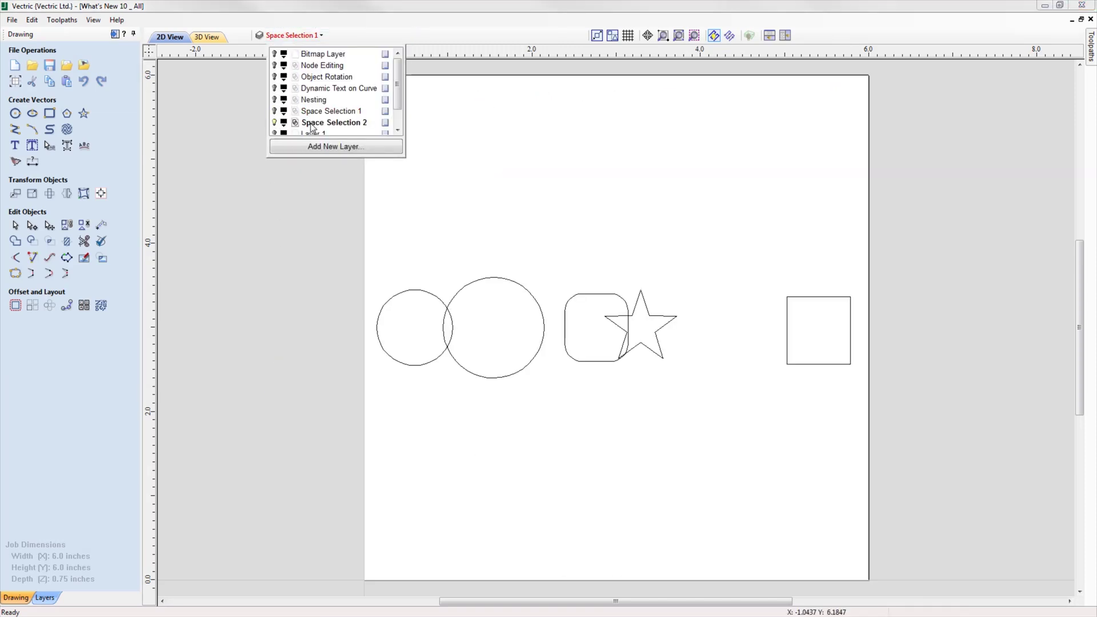
pyautogui.moveTo(689, 386); pyautogui.dragTo(668, 329)
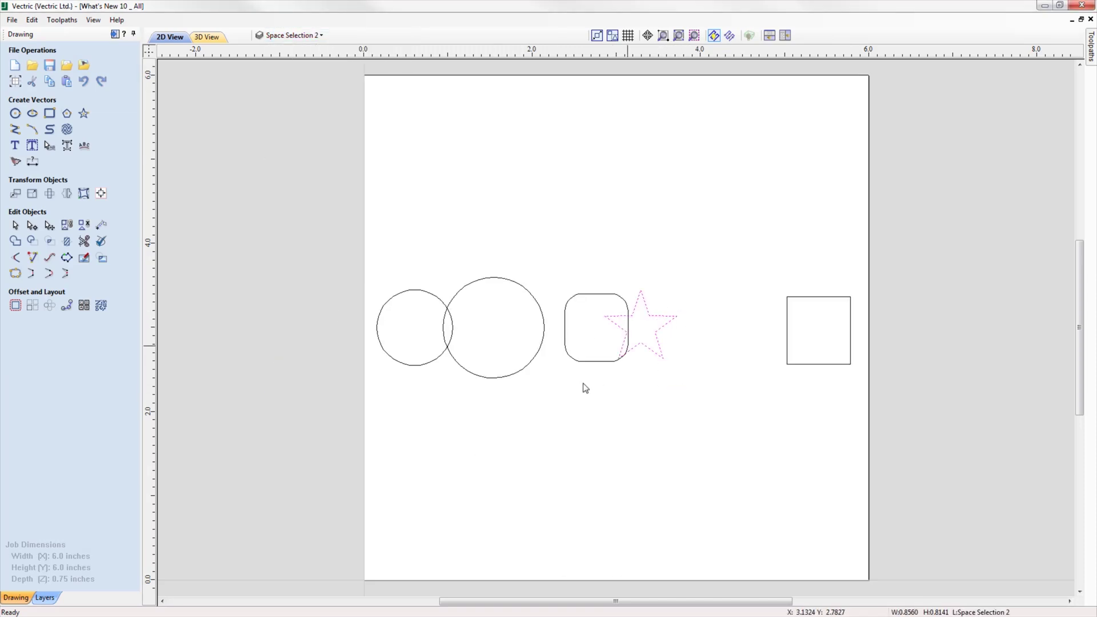
pyautogui.keyDown('shift'); pyautogui.click(488, 343); pyautogui.keyUp('shift')
pyautogui.keyDown('shift'); pyautogui.click(571, 360); pyautogui.keyUp('shift')
pyautogui.keyDown('shift'); pyautogui.click(416, 365); pyautogui.keyUp('shift')
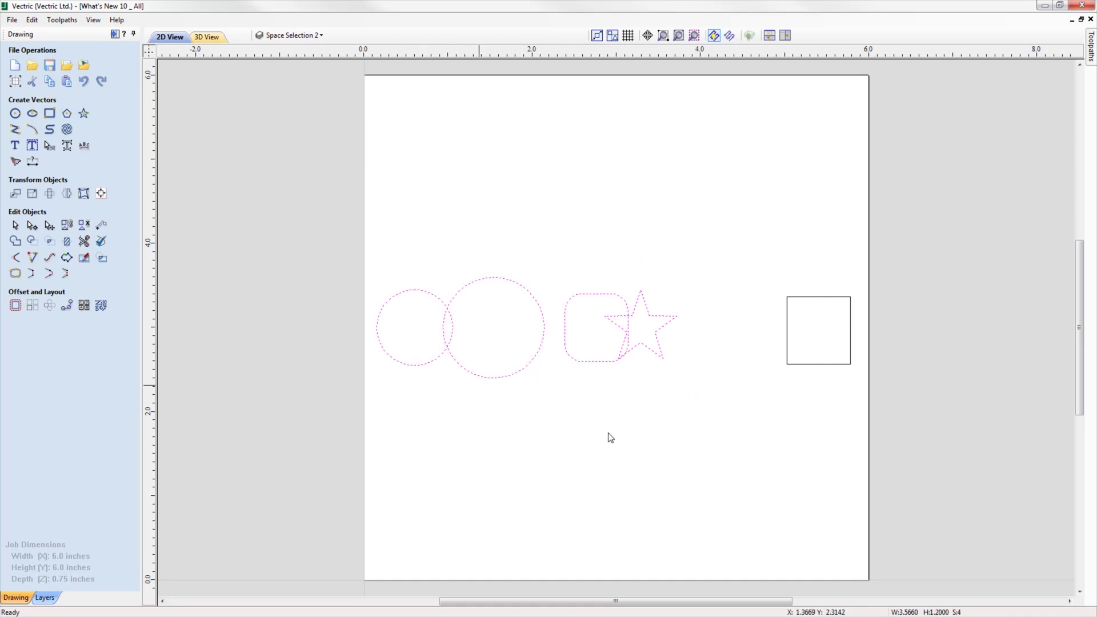
pyautogui.keyDown('shift'); pyautogui.click(797, 363); pyautogui.keyUp('shift')
pyautogui.click(101, 193)
pyautogui.click(42, 345)
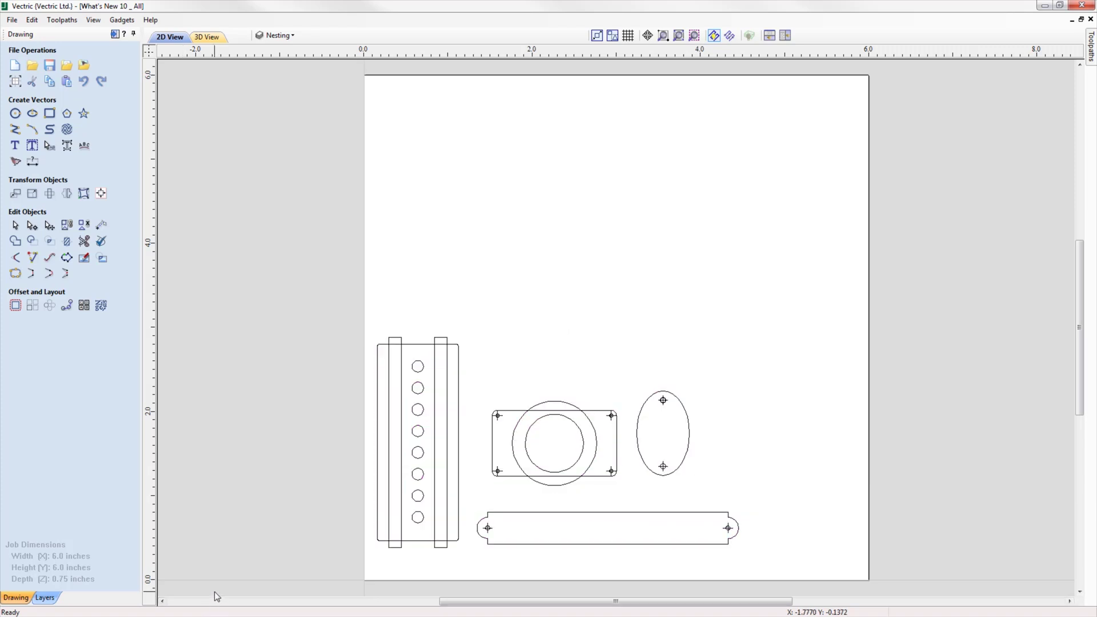
# Nest three copies of every part, allowing parts inside other parts, and accept the layout
pyautogui.click(101, 306)
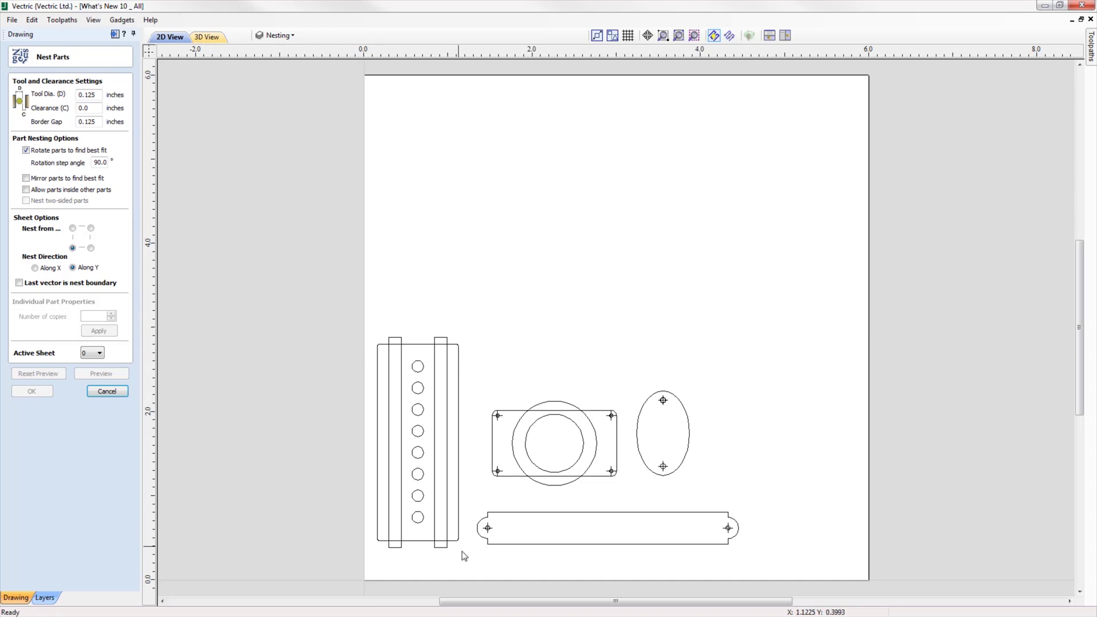
pyautogui.scroll(1, 464, 566)
pyautogui.scroll(1, 464, 567)
pyautogui.moveTo(317, 196); pyautogui.dragTo(912, 578)
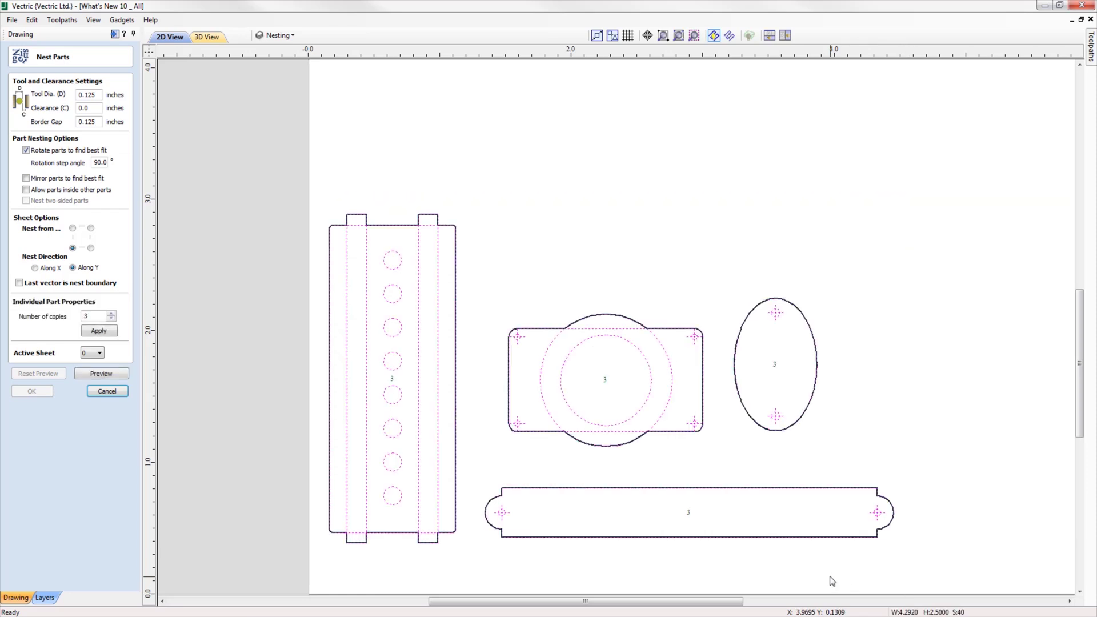
pyautogui.scroll(1, 632, 587)
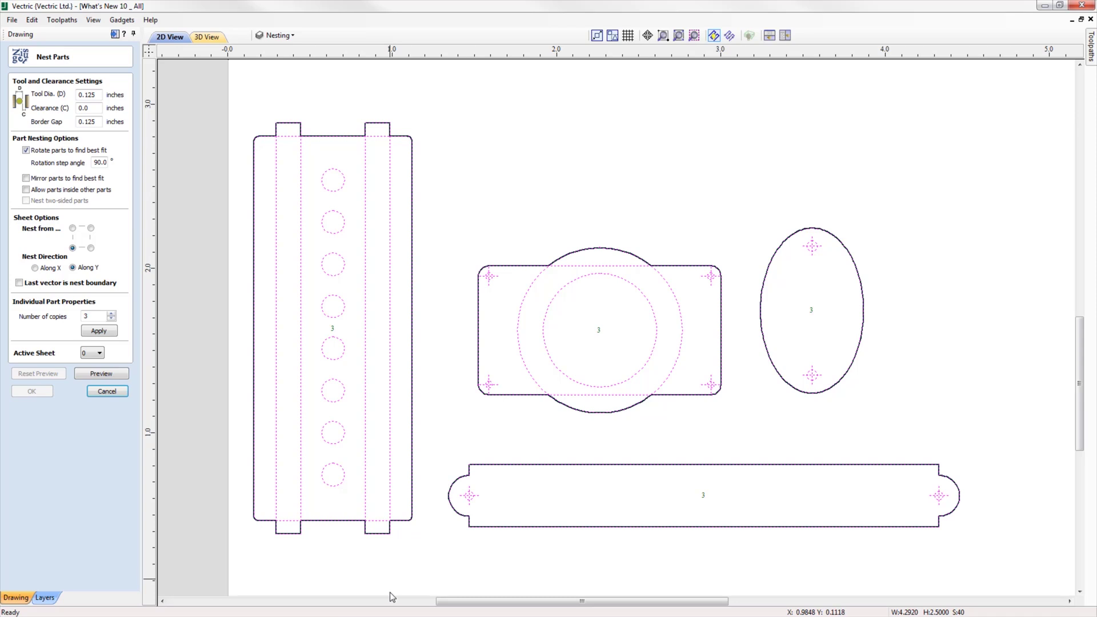
pyautogui.click(27, 190)
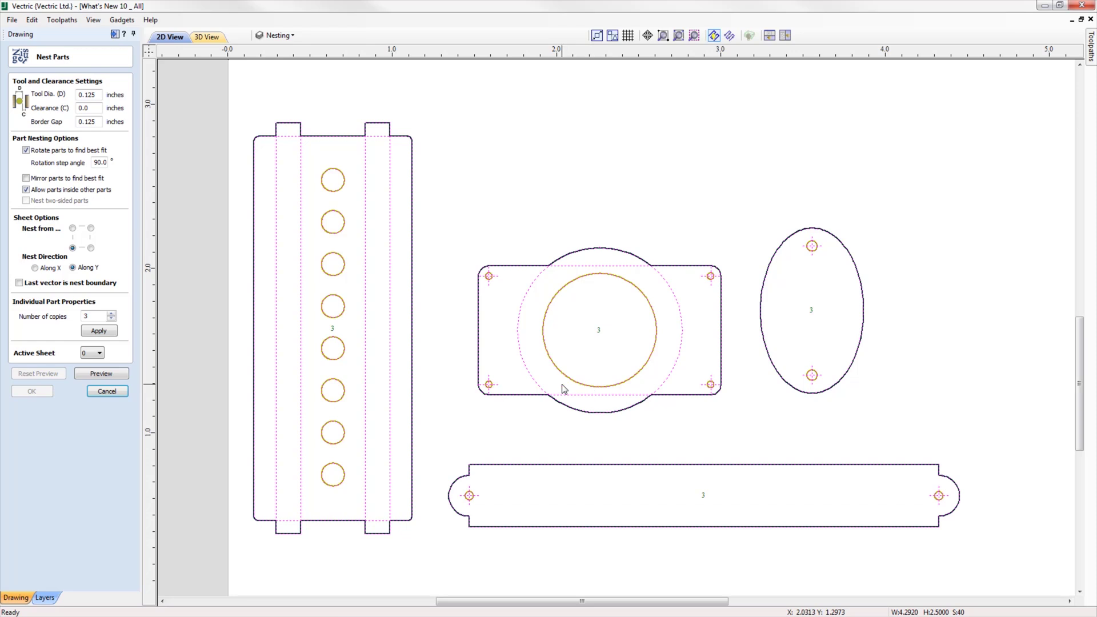
pyautogui.scroll(-1, 266, 443)
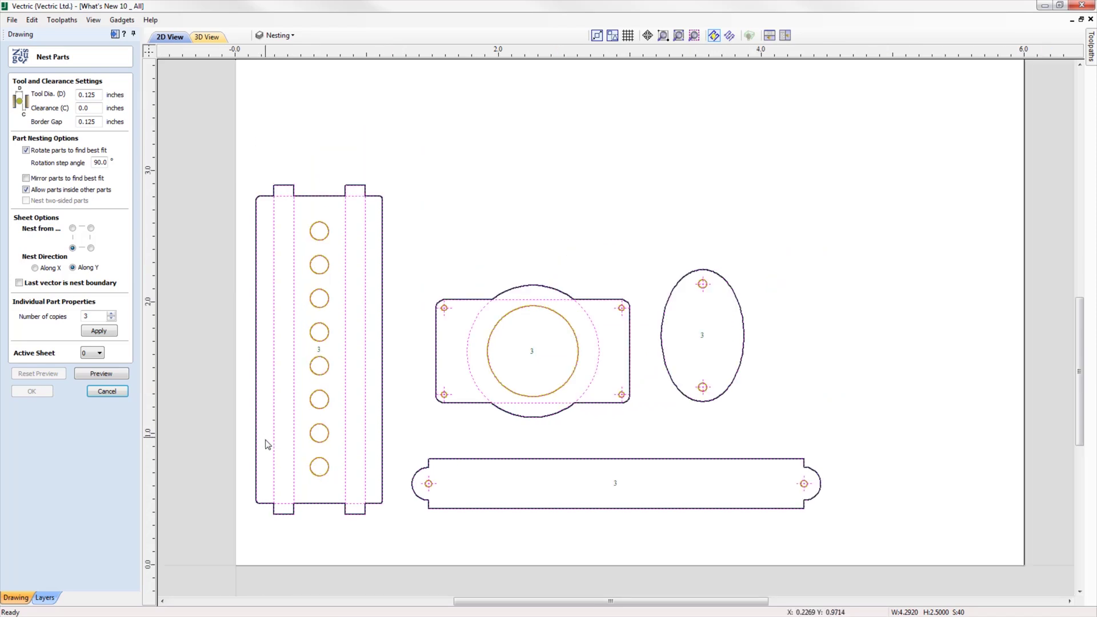
pyautogui.scroll(-2, 266, 443)
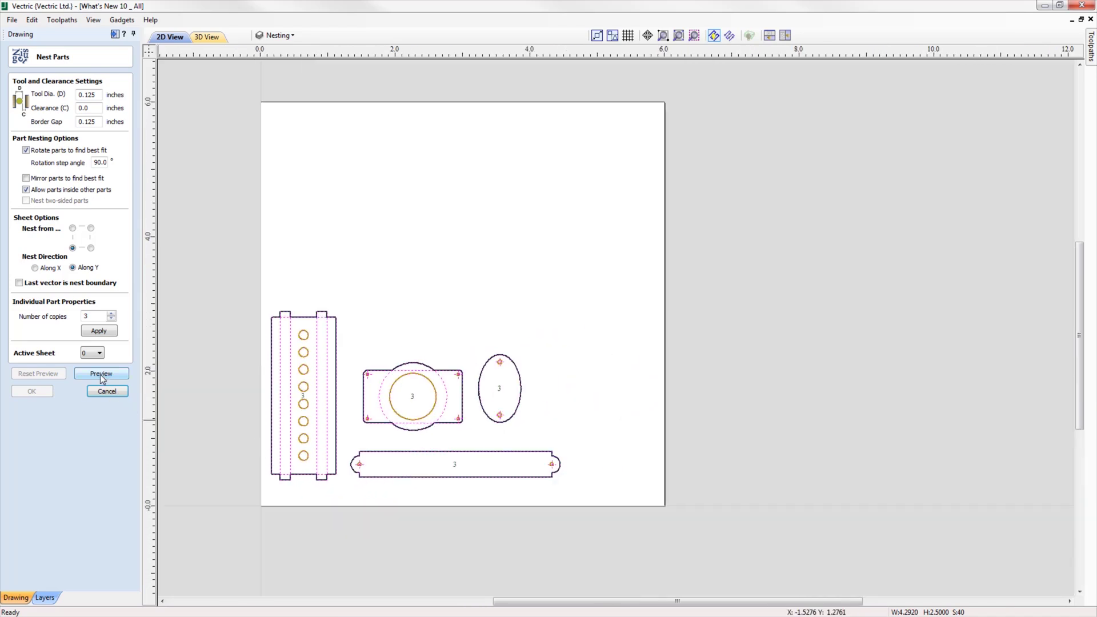
pyautogui.click(97, 374)
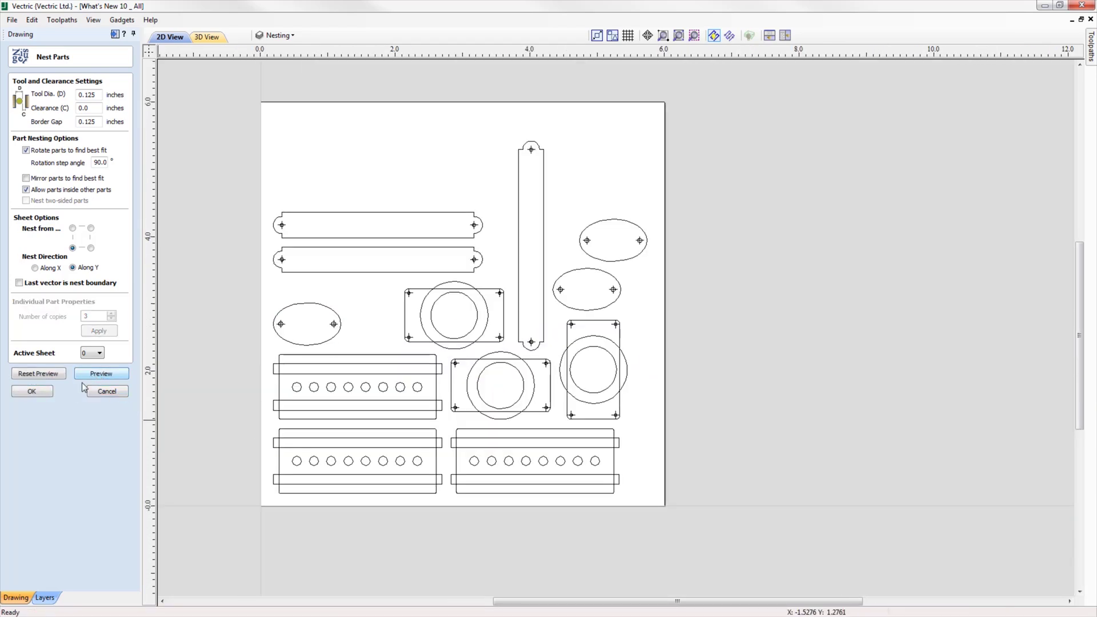
pyautogui.click(38, 393)
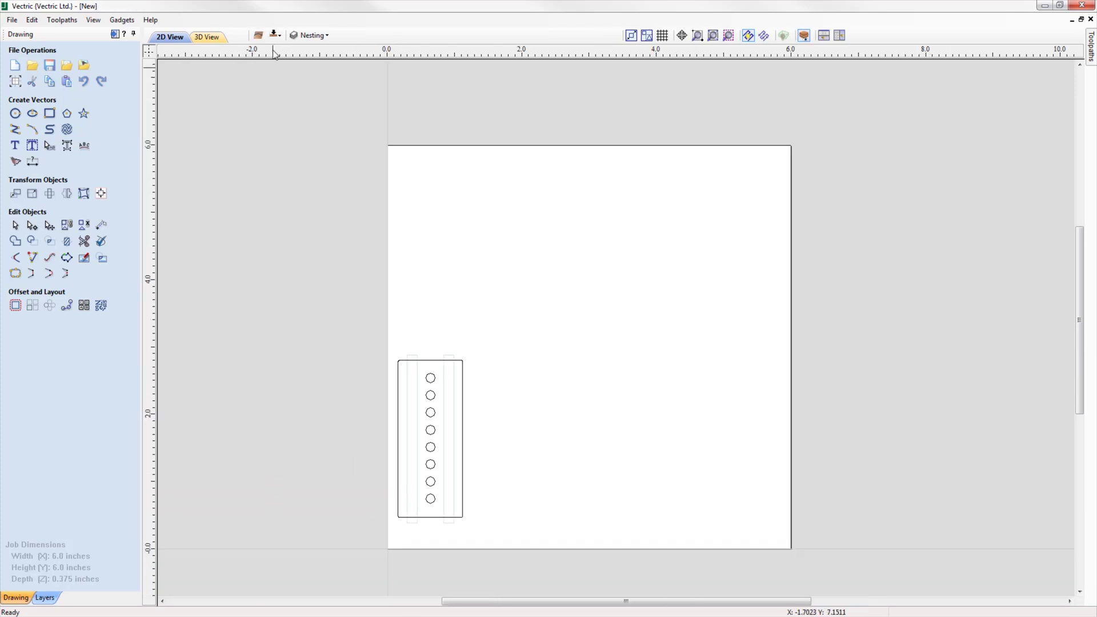
# Nest ten copies of the holed plate with two-sided part nesting enabled
pyautogui.click(275, 36)
pyautogui.click(275, 35)
pyautogui.click(102, 306)
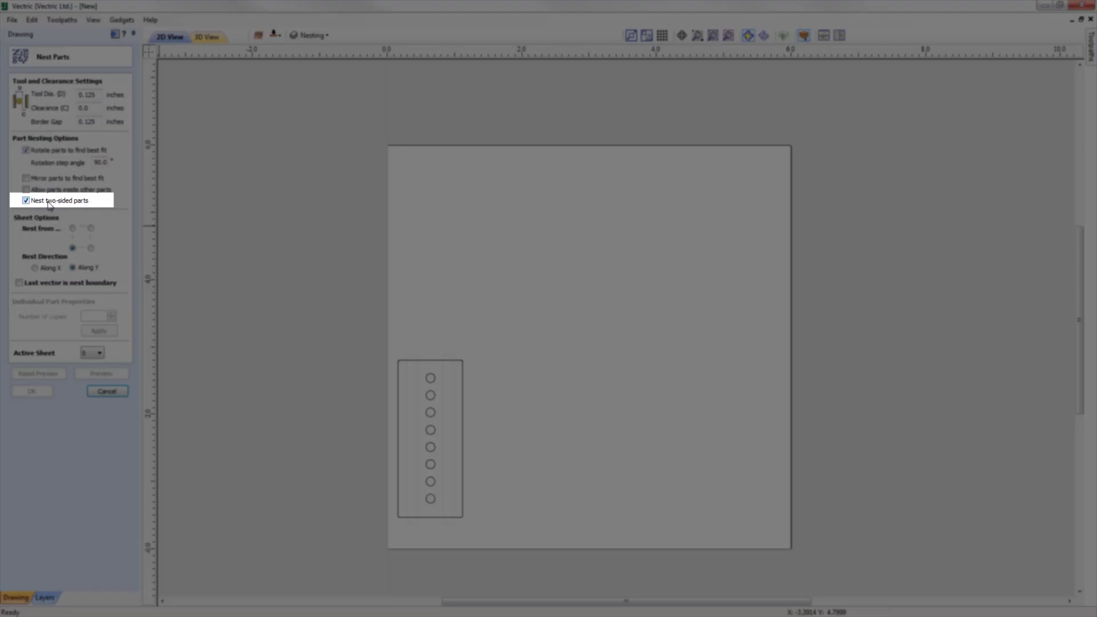
pyautogui.scroll(2, 394, 584)
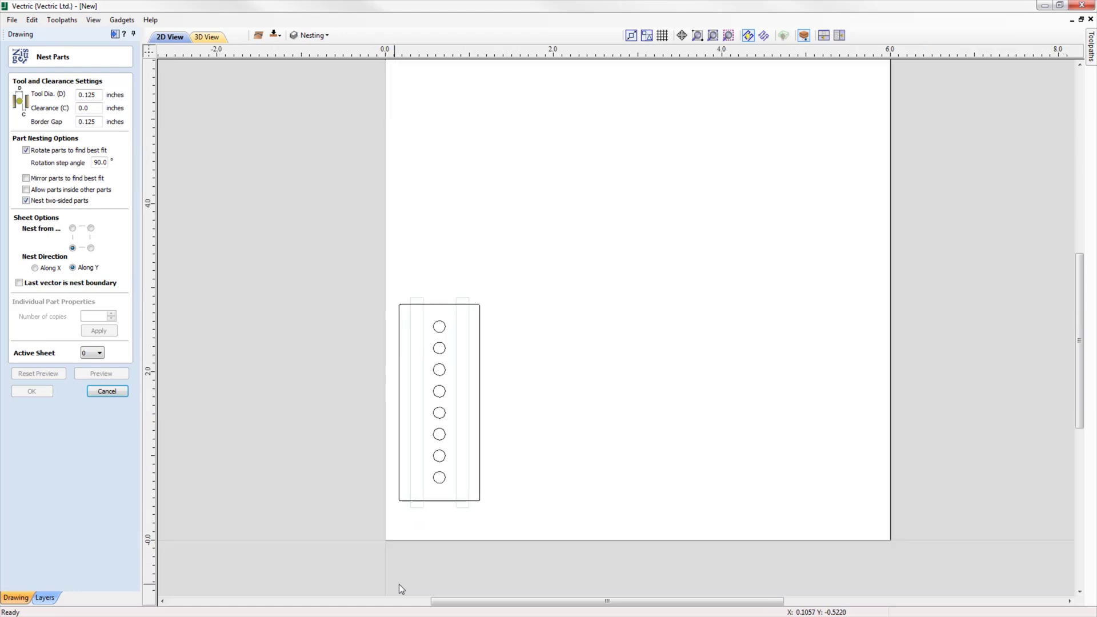
pyautogui.moveTo(379, 193); pyautogui.dragTo(516, 508)
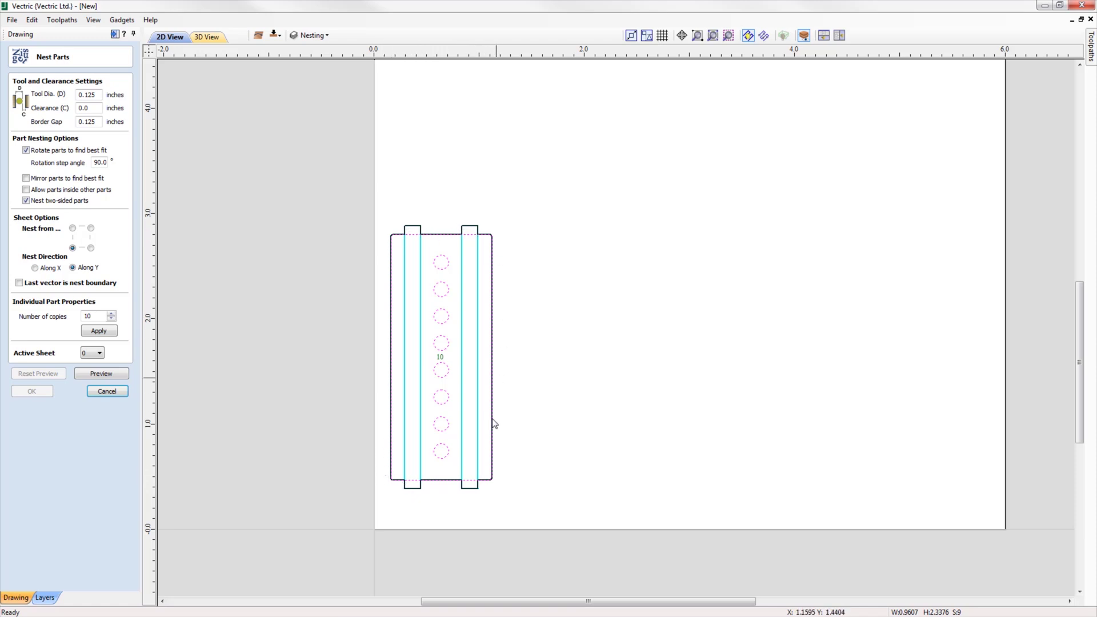
pyautogui.click(106, 374)
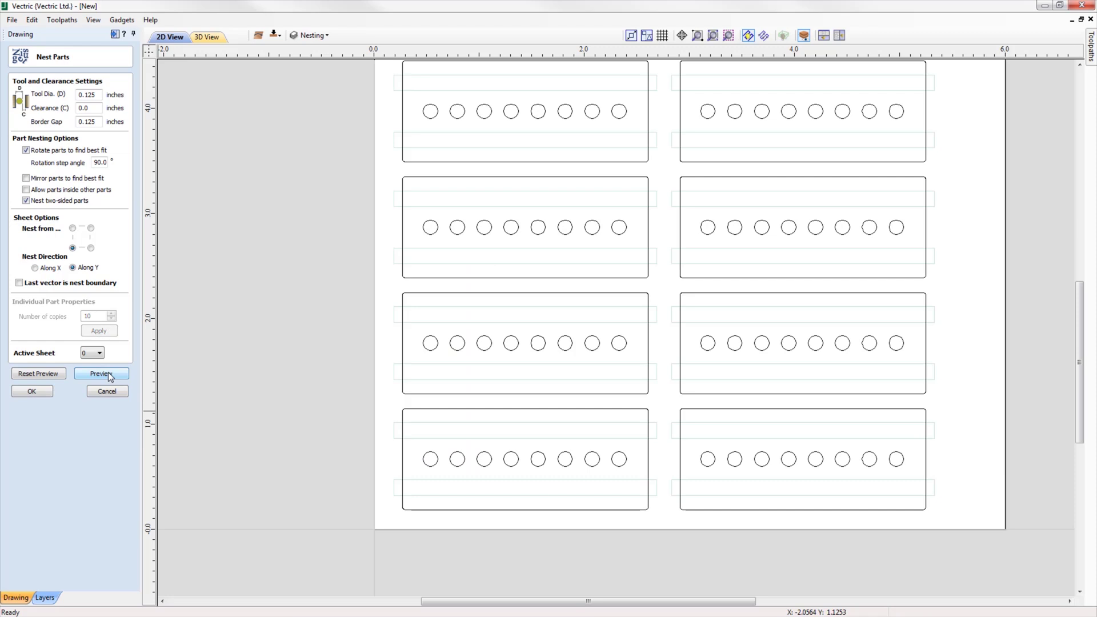
pyautogui.click(32, 391)
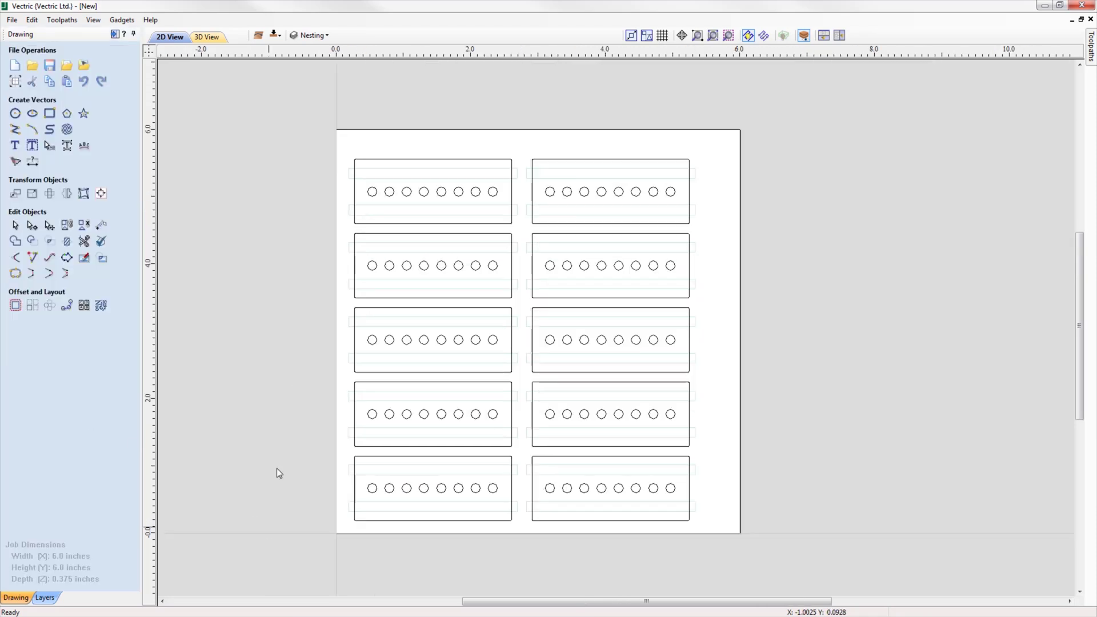
# Toggle between bottom and top side views to check the two-sided nesting
pyautogui.click(275, 36)
pyautogui.click(275, 36)
pyautogui.click(275, 36)
pyautogui.click(275, 36)
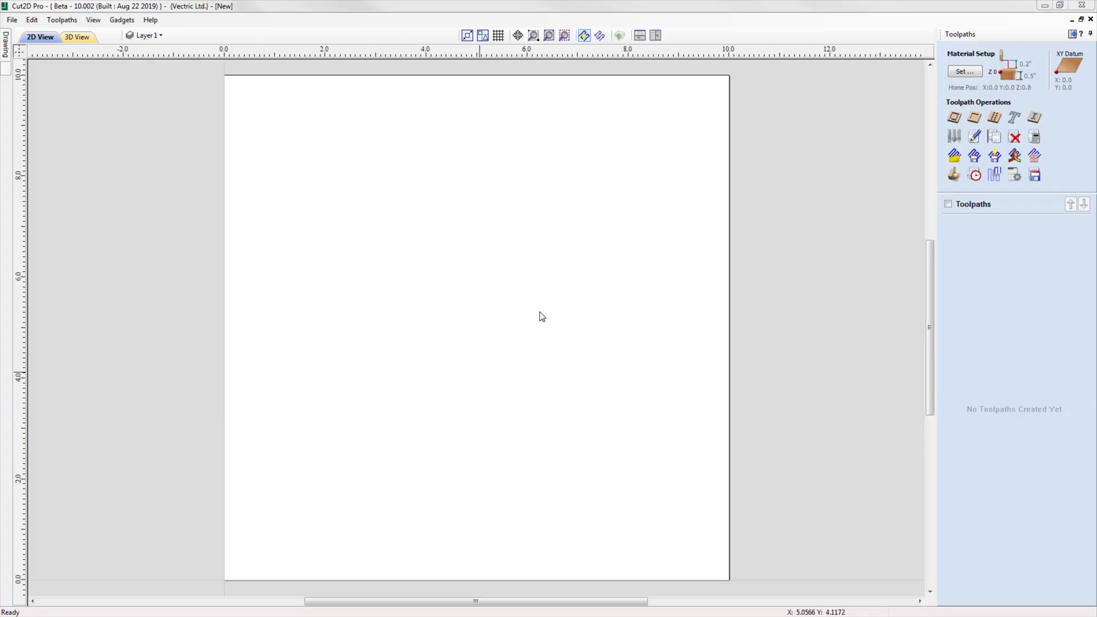
# Open the Tool Database and cycle Material (MDF, Softwood, Hardwood) and Machine (Desktop, Large)
pyautogui.click(954, 137)
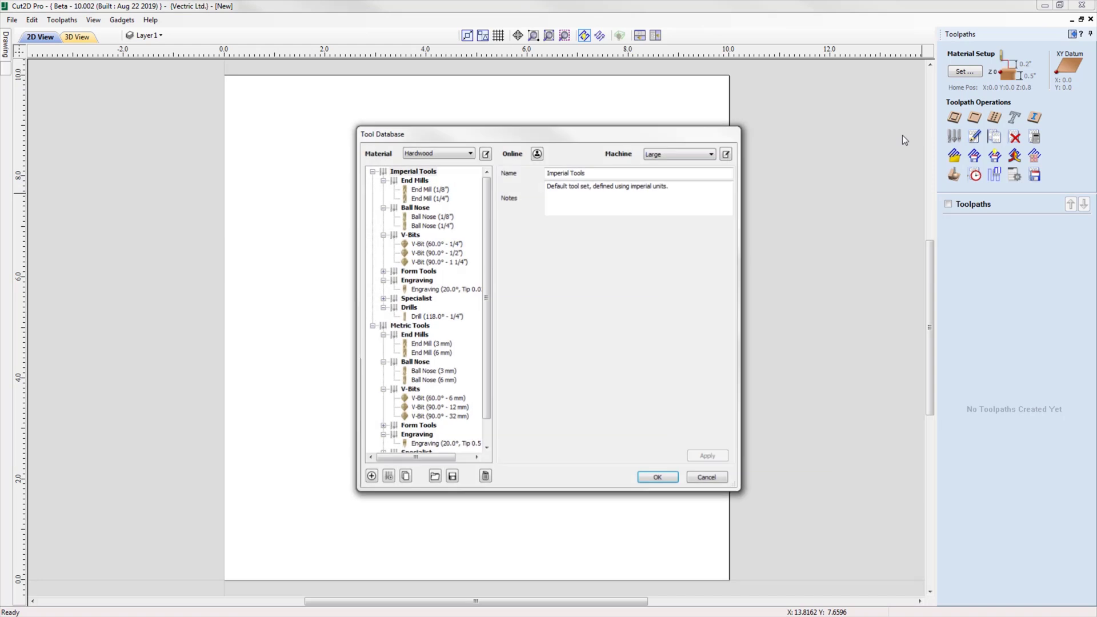
pyautogui.click(459, 153)
pyautogui.click(454, 171)
pyautogui.click(454, 153)
pyautogui.click(453, 170)
pyautogui.click(458, 153)
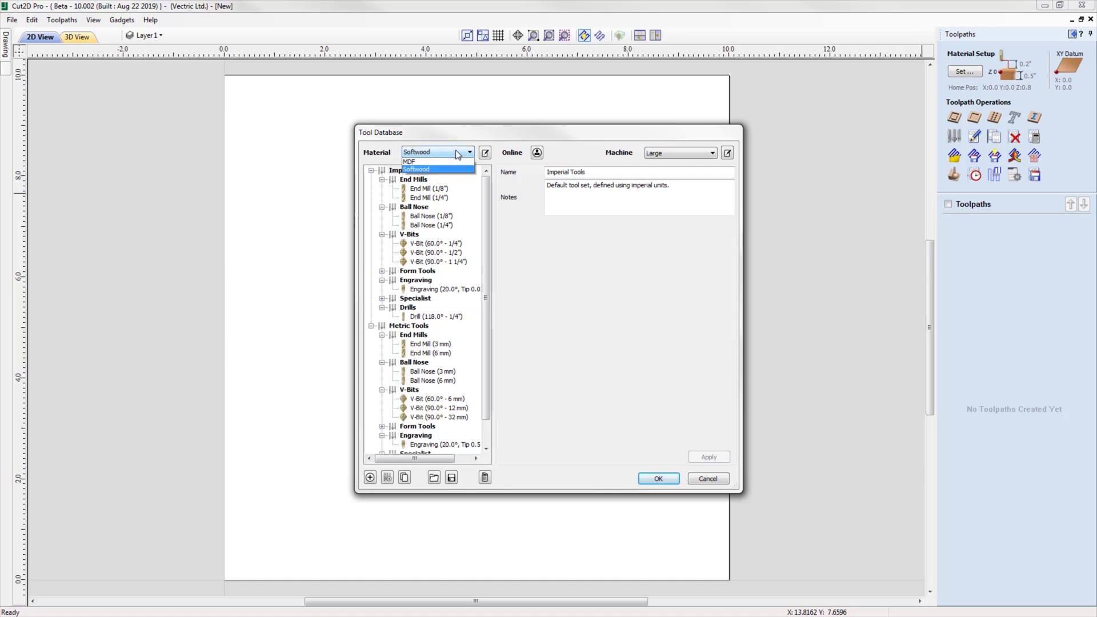
pyautogui.click(456, 170)
pyautogui.click(692, 156)
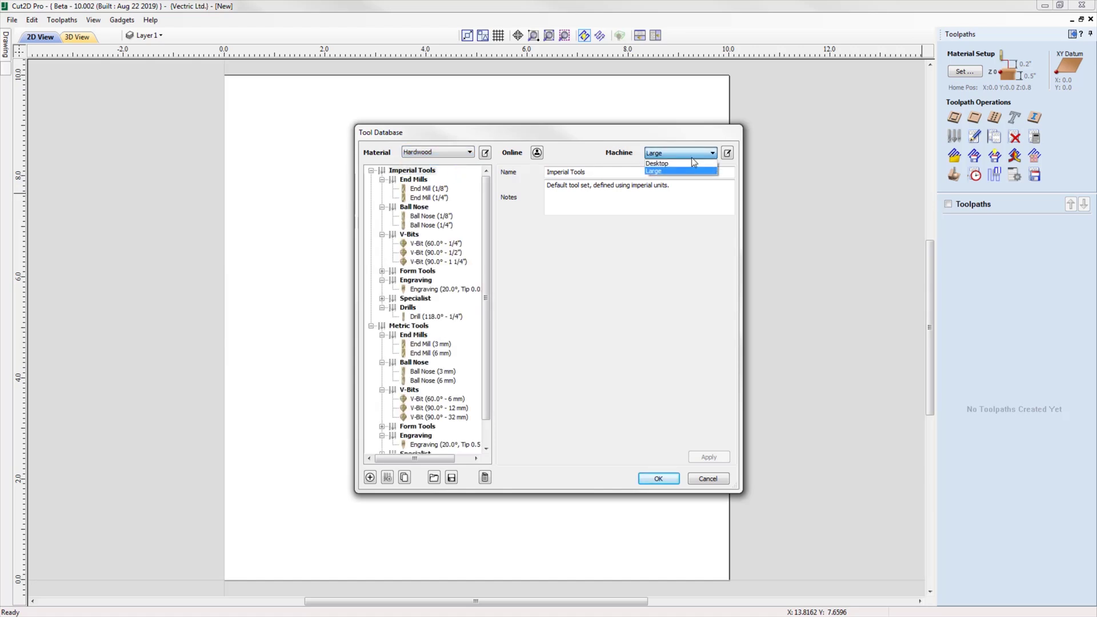
pyautogui.click(692, 164)
pyautogui.click(694, 153)
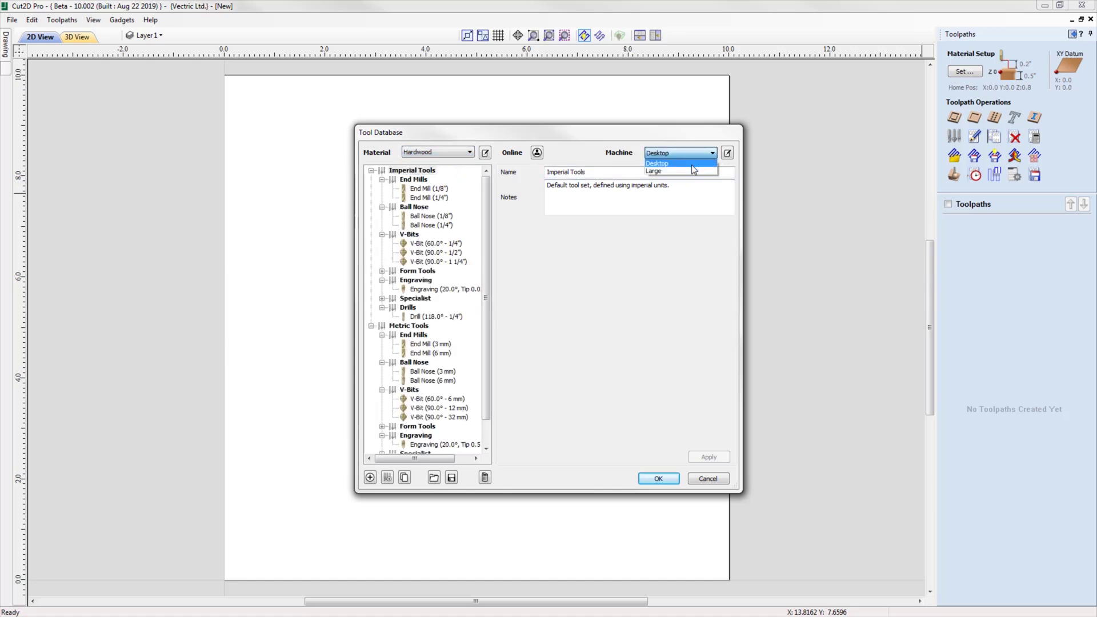
pyautogui.click(691, 171)
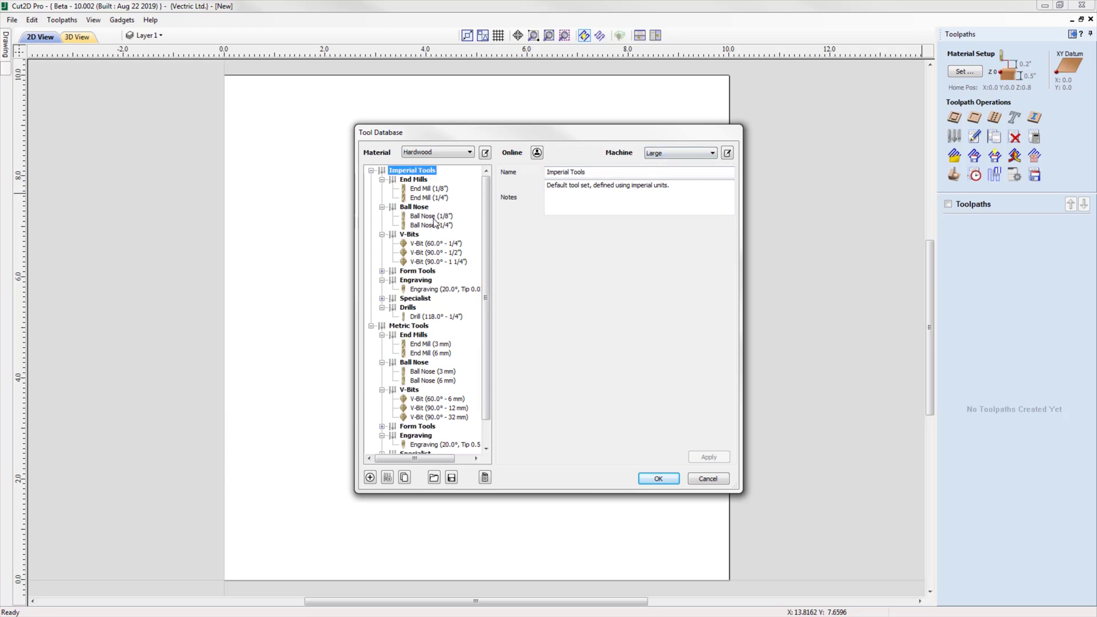
# Compare End Mill (1/4") feeds for MDF 60, Softwood 80 and Hardwood 50 in/min
pyautogui.click(433, 217)
pyautogui.click(433, 199)
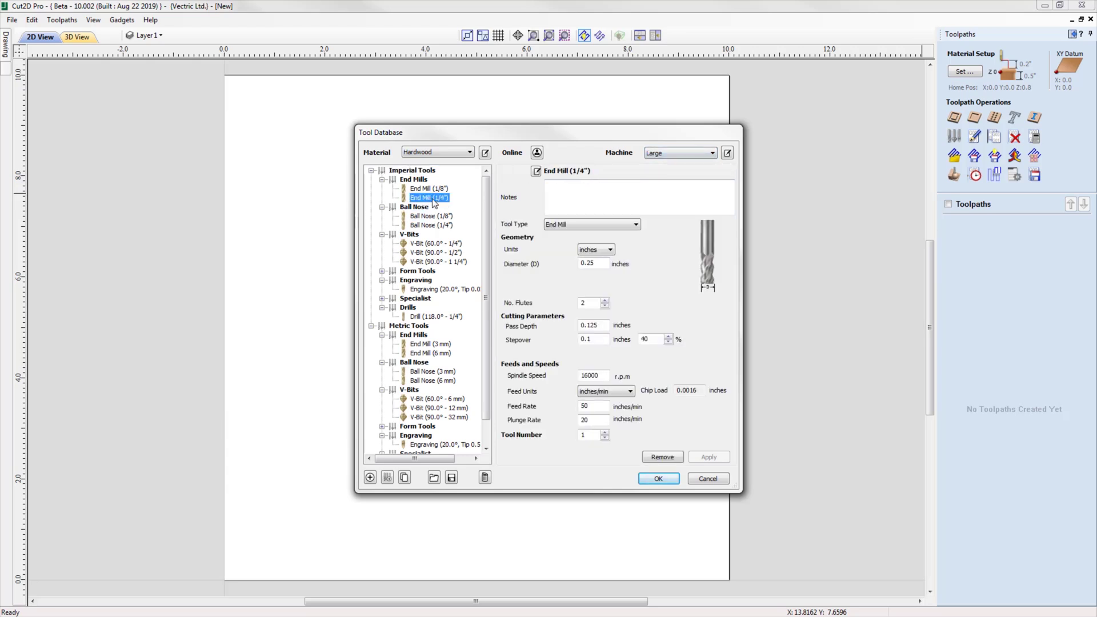
pyautogui.click(435, 152)
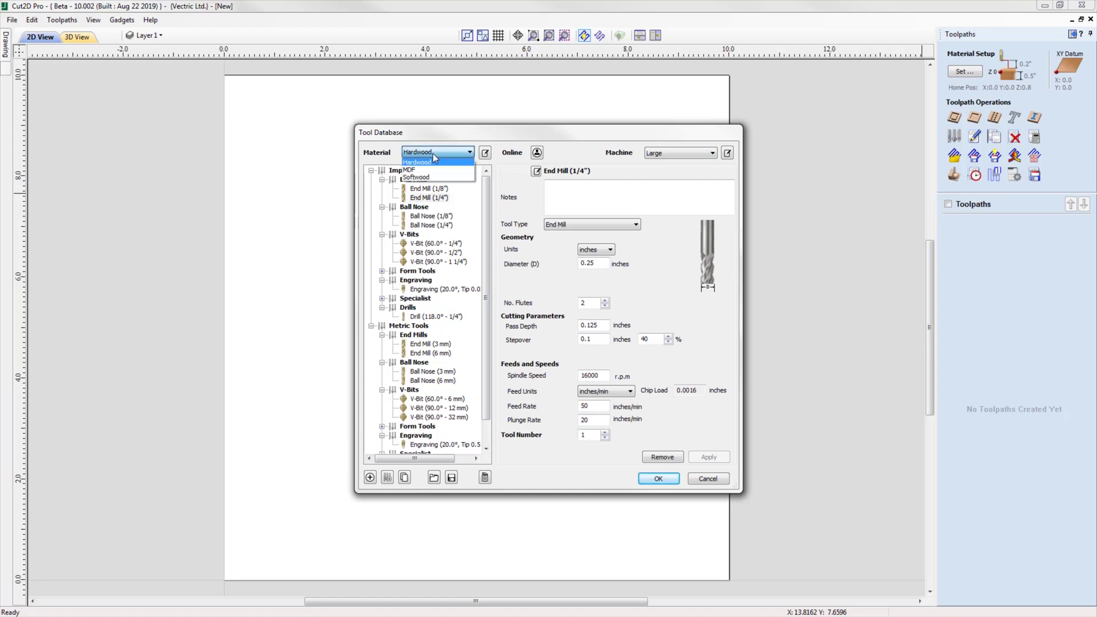
pyautogui.click(436, 167)
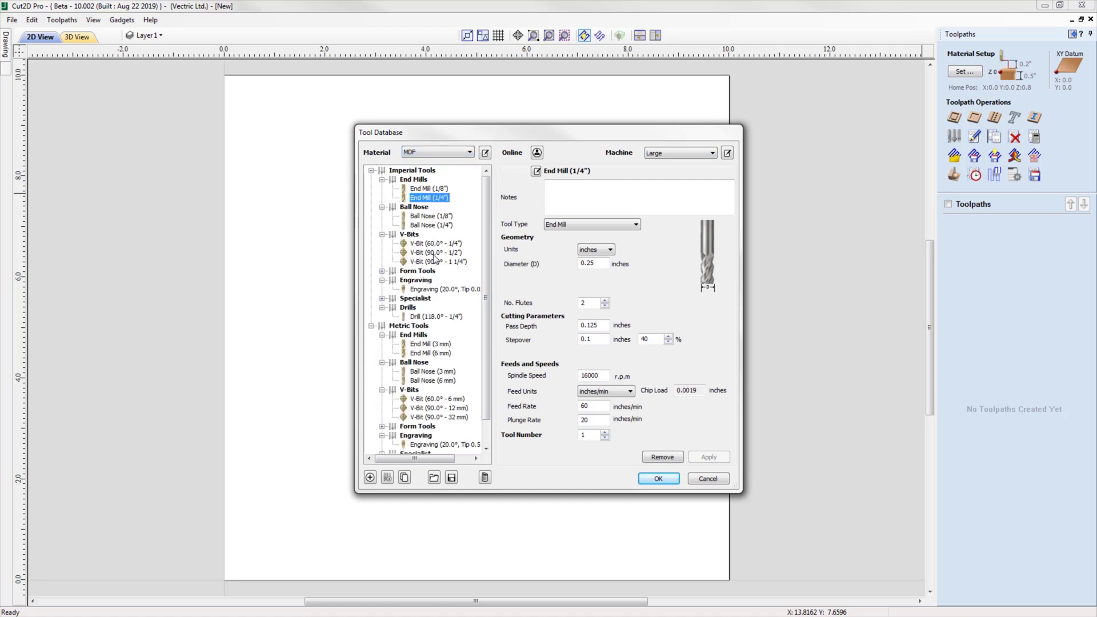
pyautogui.click(437, 152)
pyautogui.click(437, 180)
pyautogui.click(440, 151)
pyautogui.click(439, 161)
# Add a new material named Plywood in Material Management
pyautogui.click(486, 153)
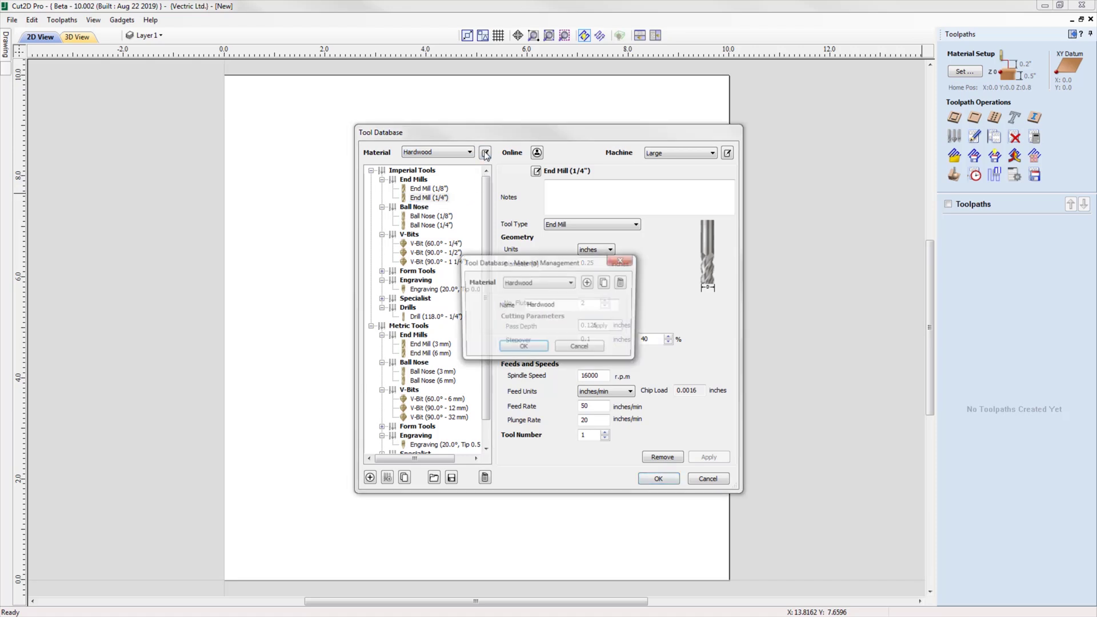
pyautogui.click(588, 283)
pyautogui.write('Plywood')
pyautogui.click(602, 326)
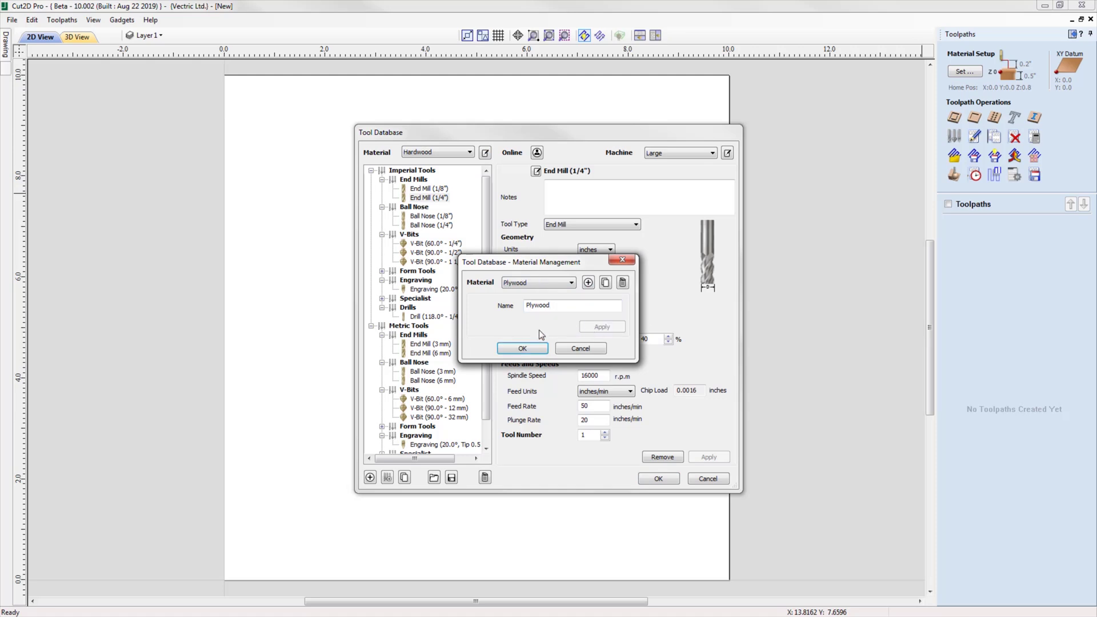
pyautogui.click(523, 348)
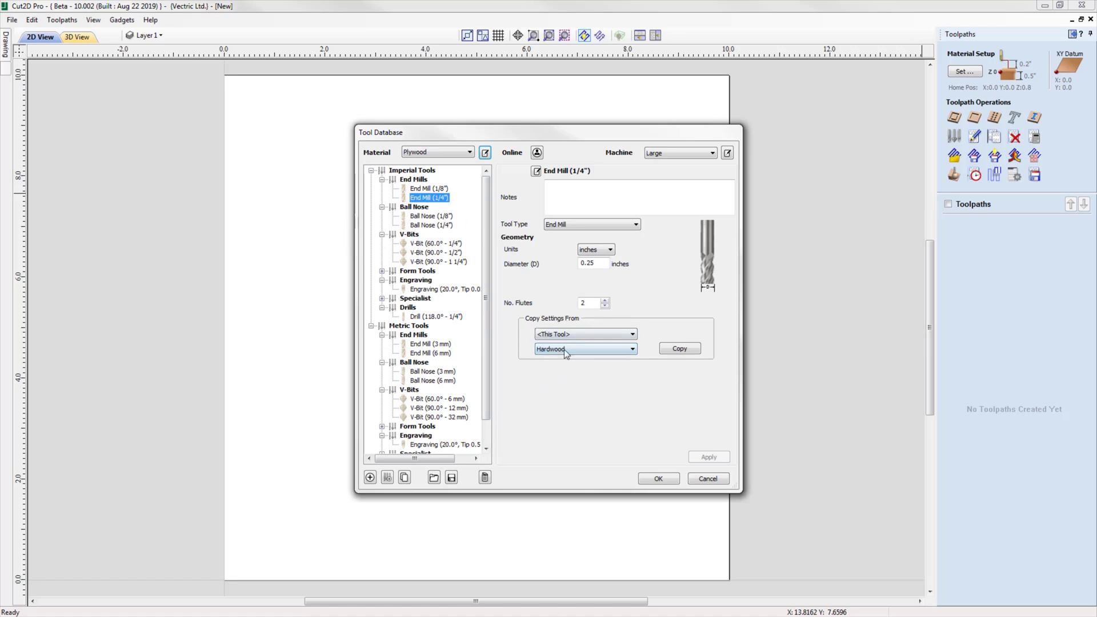
# Copy Hardwood settings to Plywood's End Mill (1/4"), set 0.25 pass depth, 150 in/min feed, and apply
pyautogui.click(680, 349)
pyautogui.moveTo(587, 325); pyautogui.dragTo(597, 326)
pyautogui.write('25')
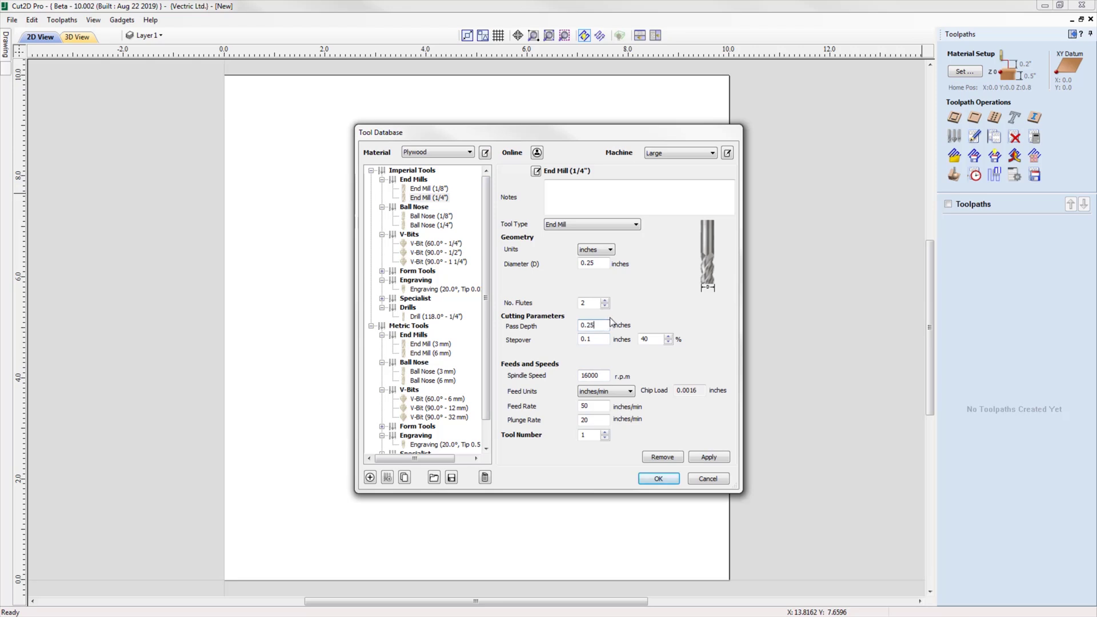
pyautogui.write('150')
pyautogui.click(709, 458)
# Switch the Material between Hardwood and Plywood to compare the end mill settings
pyautogui.click(443, 152)
pyautogui.click(443, 166)
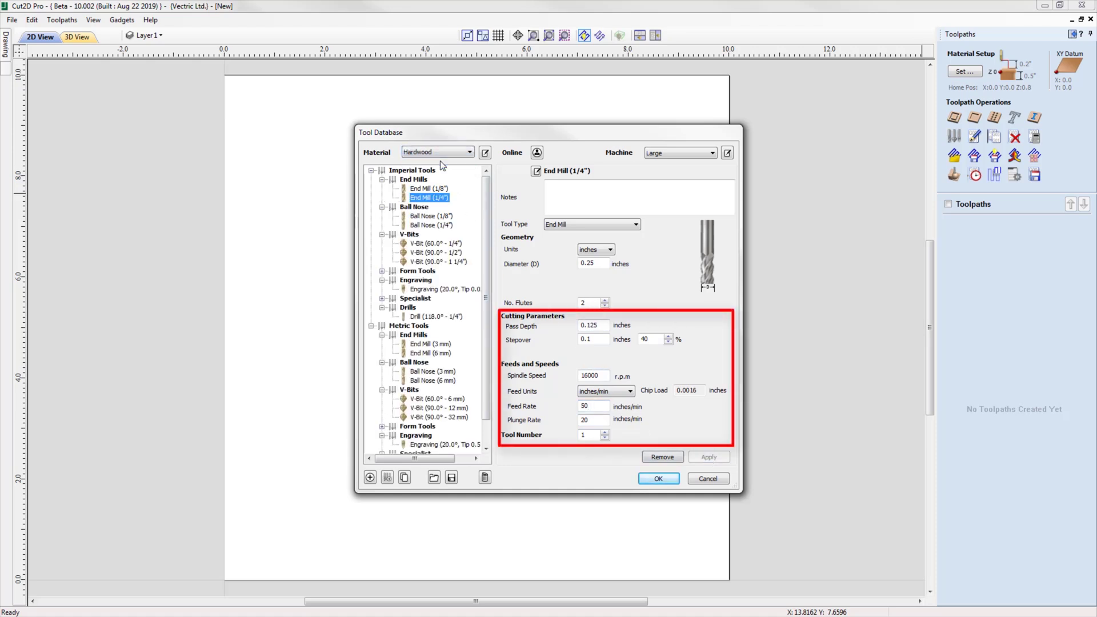
pyautogui.click(440, 152)
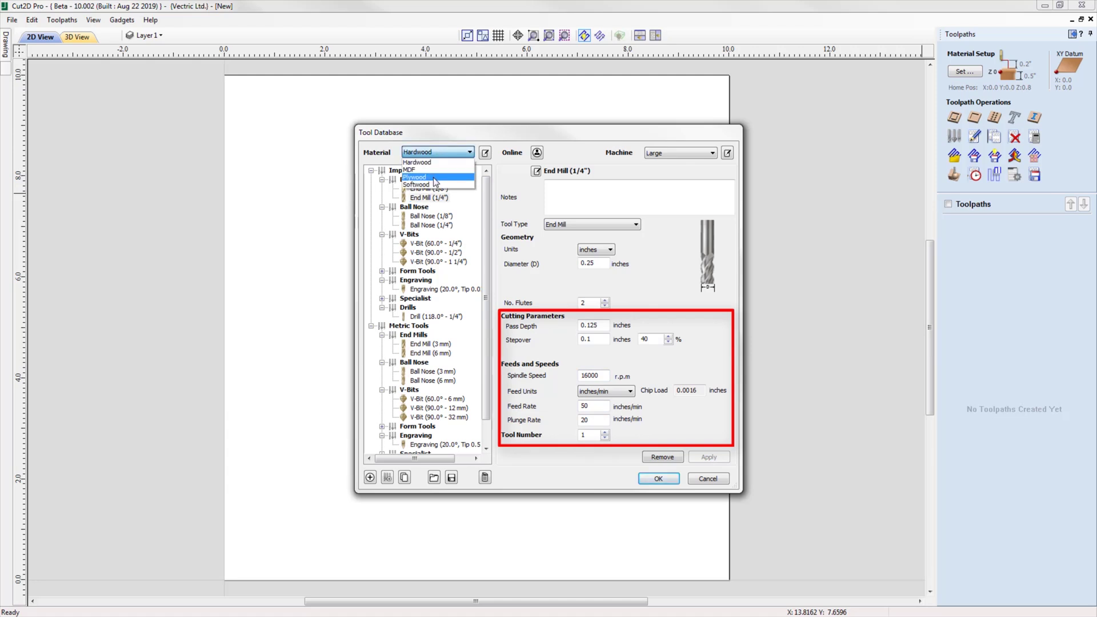
pyautogui.click(436, 181)
pyautogui.click(443, 153)
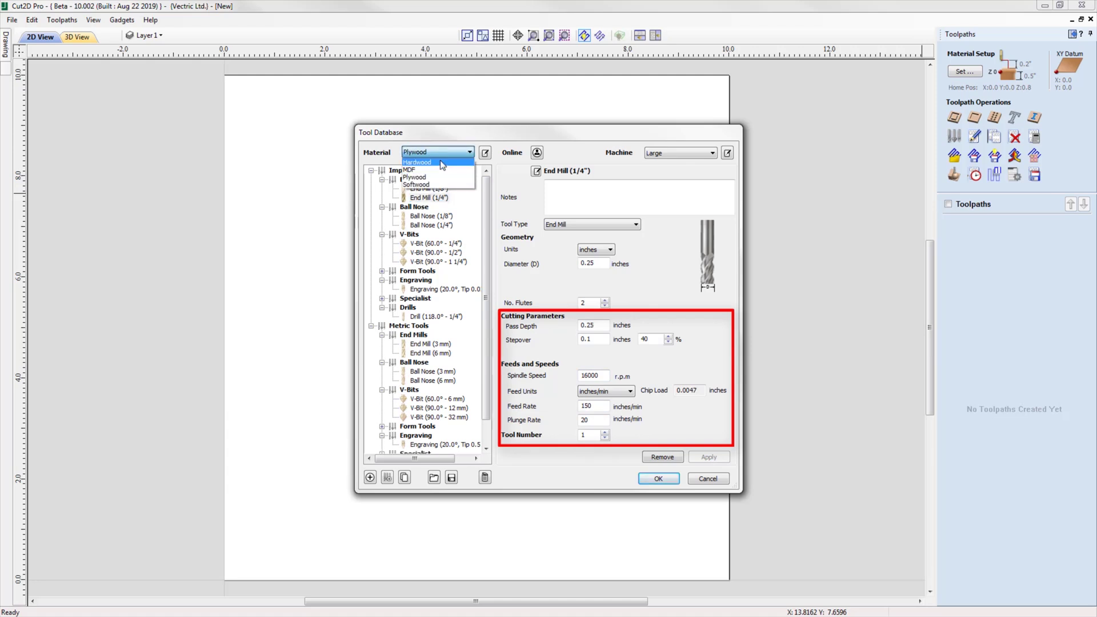
pyautogui.click(441, 165)
pyautogui.click(441, 154)
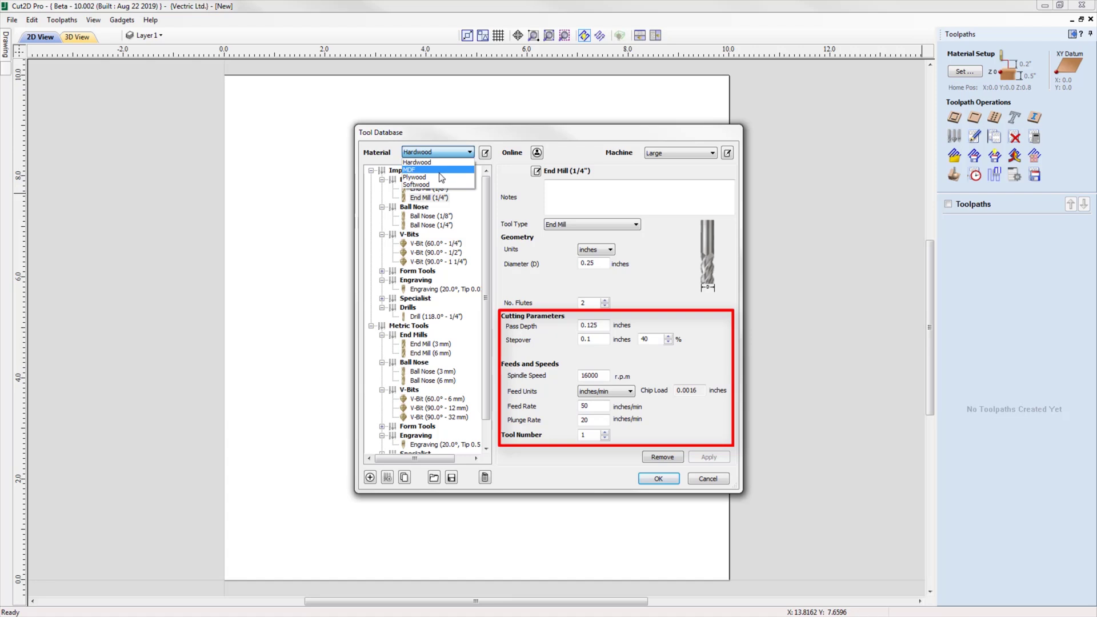
pyautogui.click(441, 181)
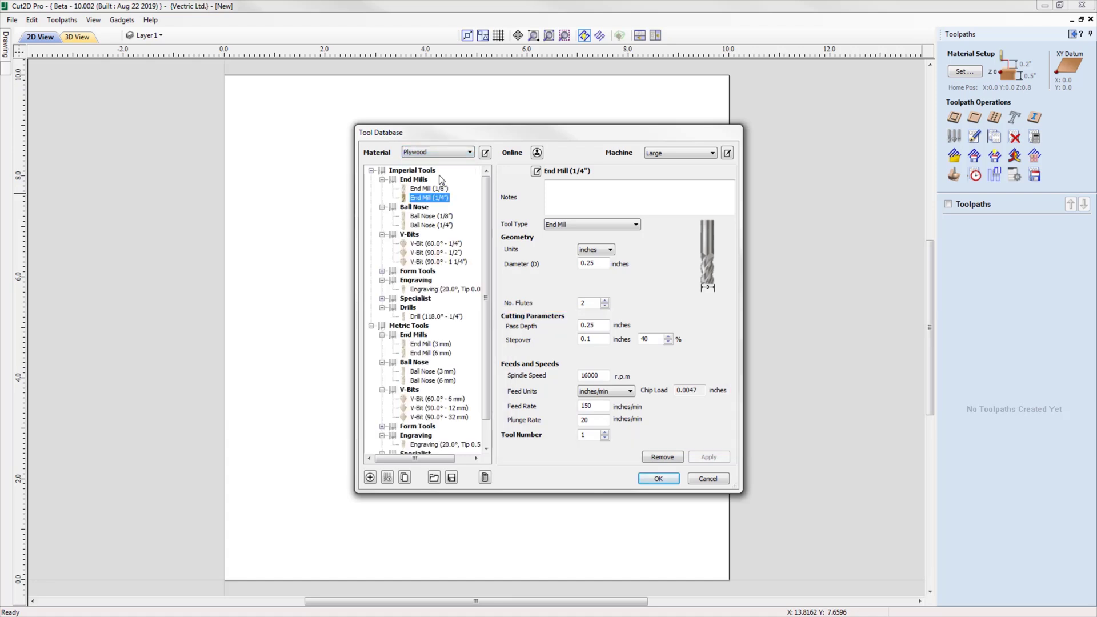